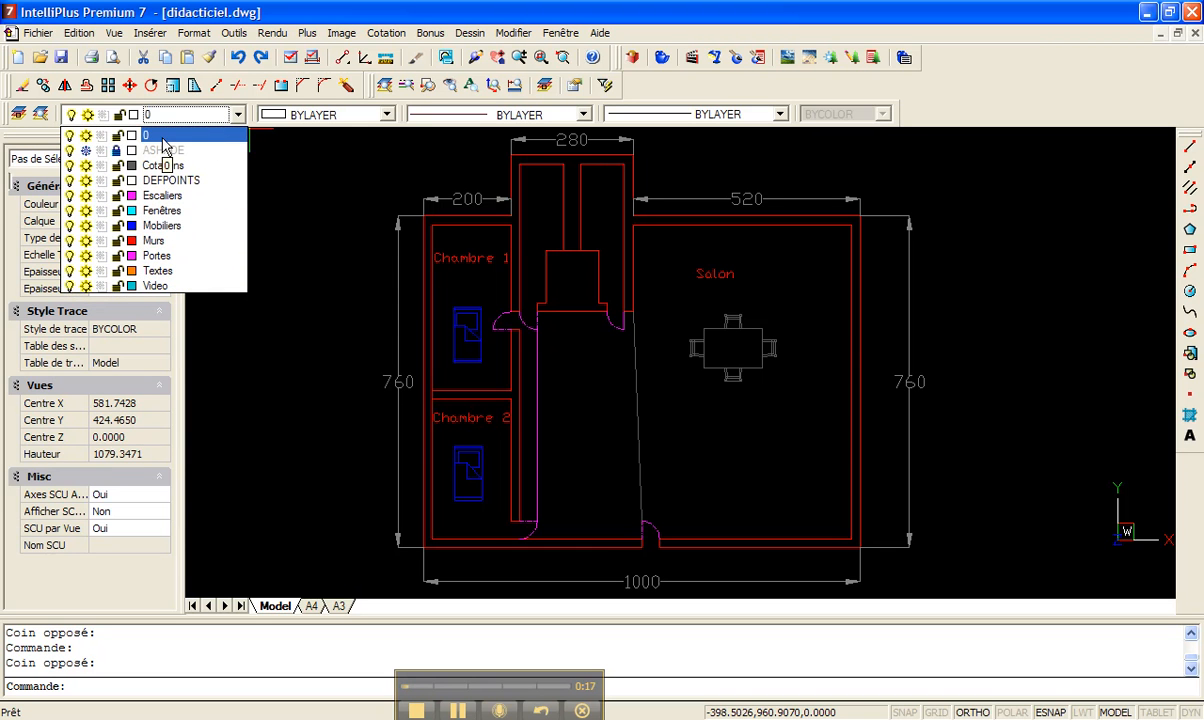
left_click(240, 115)
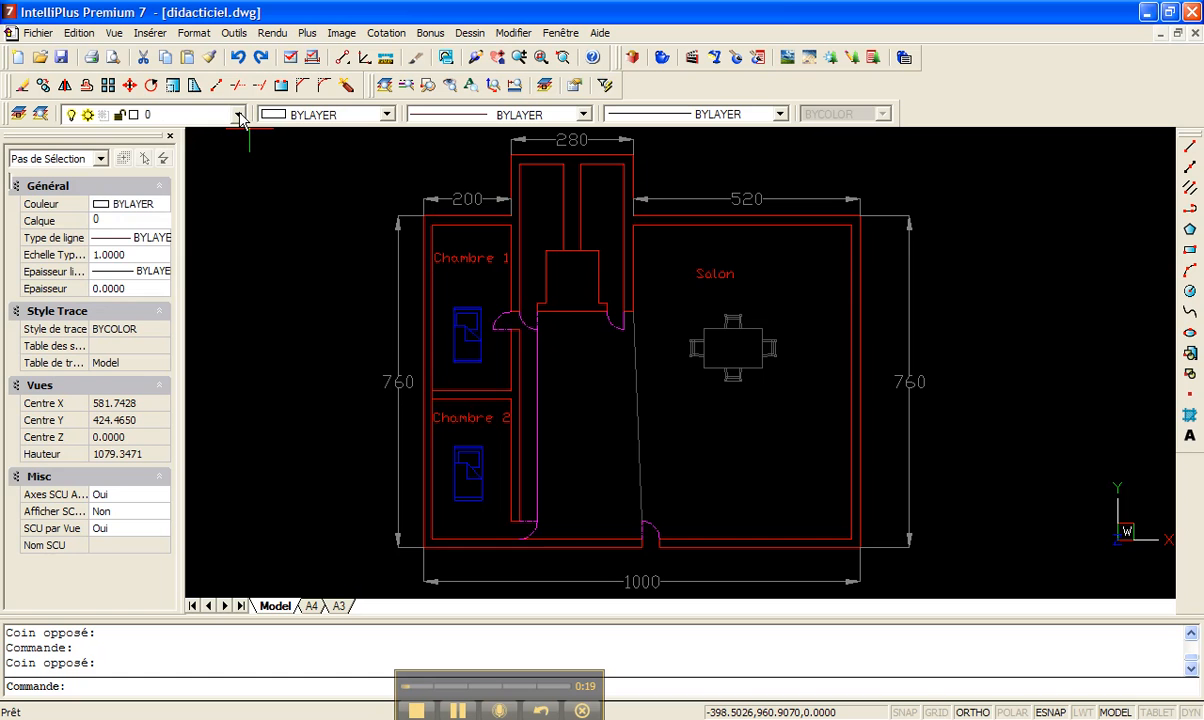
left_click(240, 116)
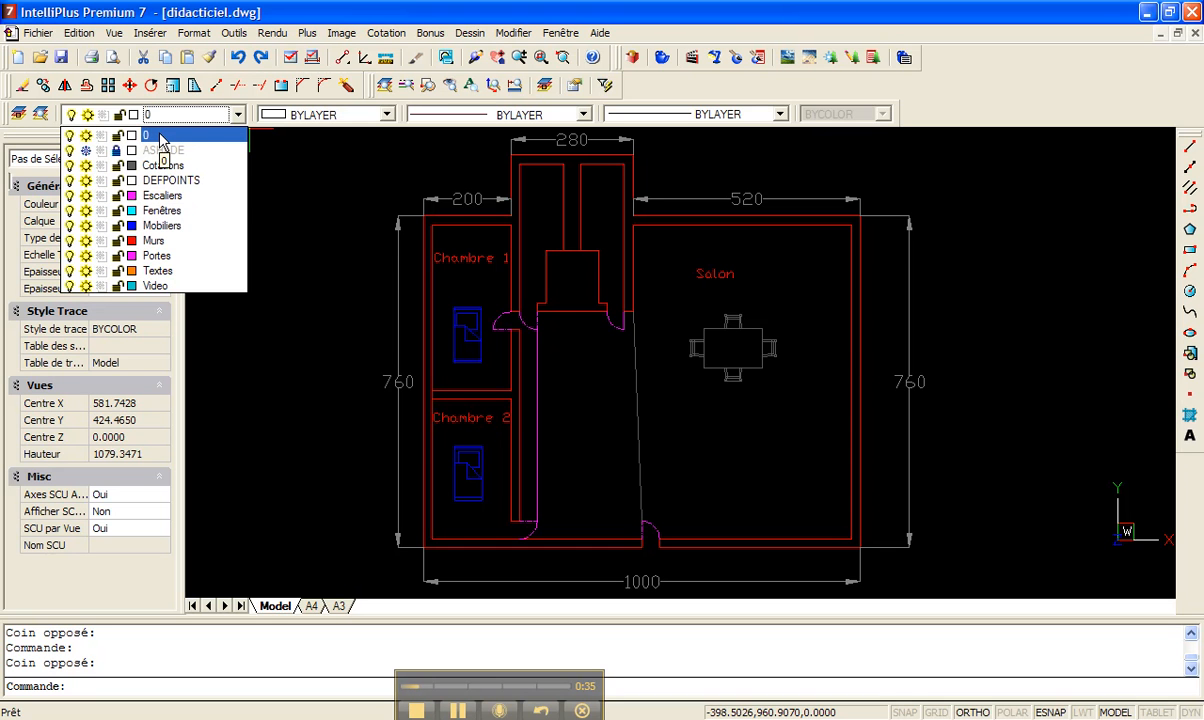
left_click(239, 116)
left_click(233, 114)
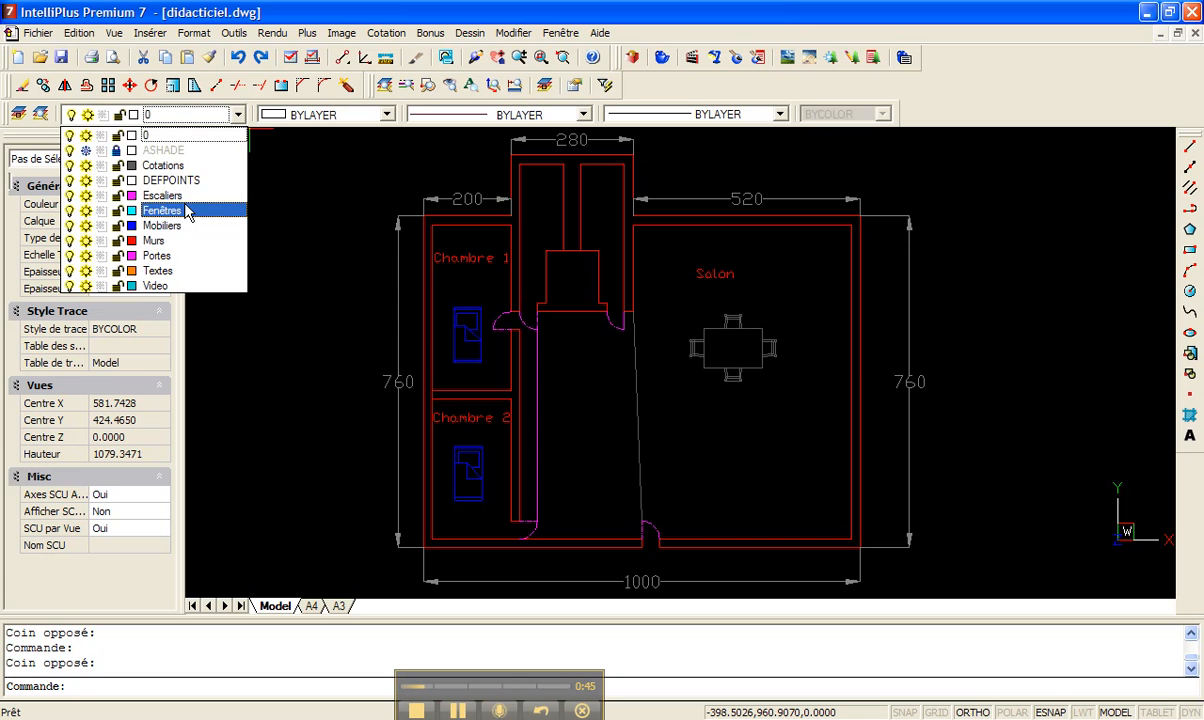
left_click(240, 118)
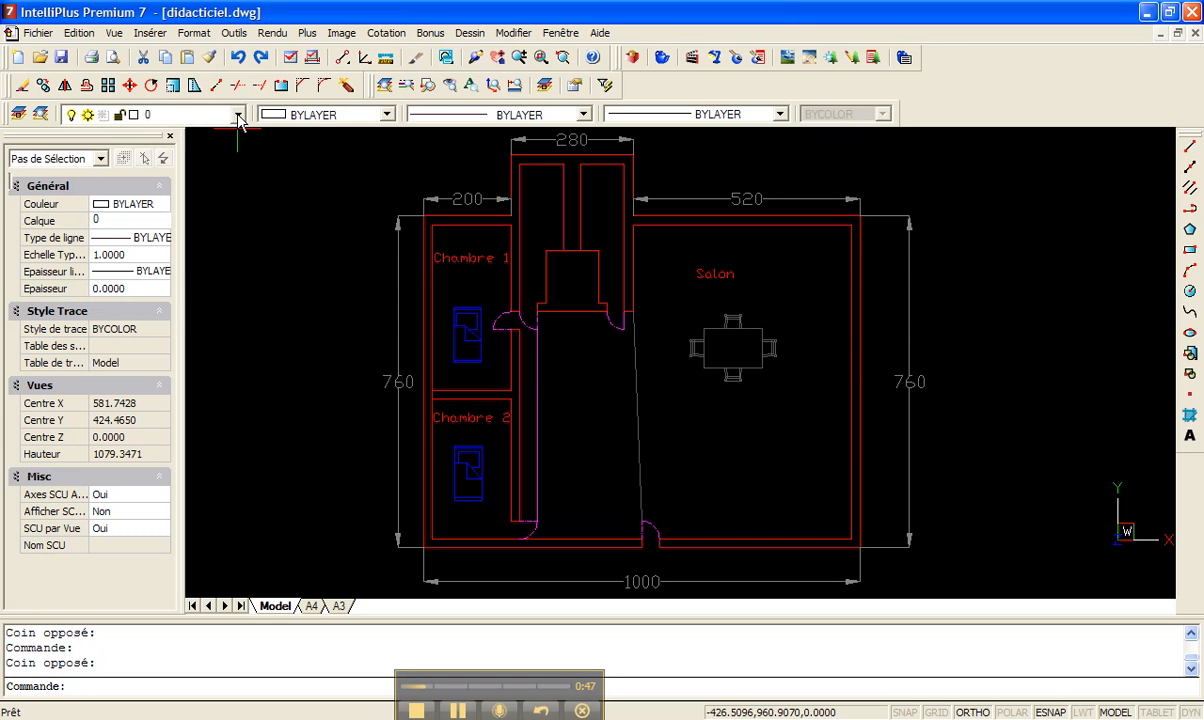
Step: Make Murs the current layer and draw a line from the Salon's inner wall end, about 408 units across the room, then straight down
left_click(239, 118)
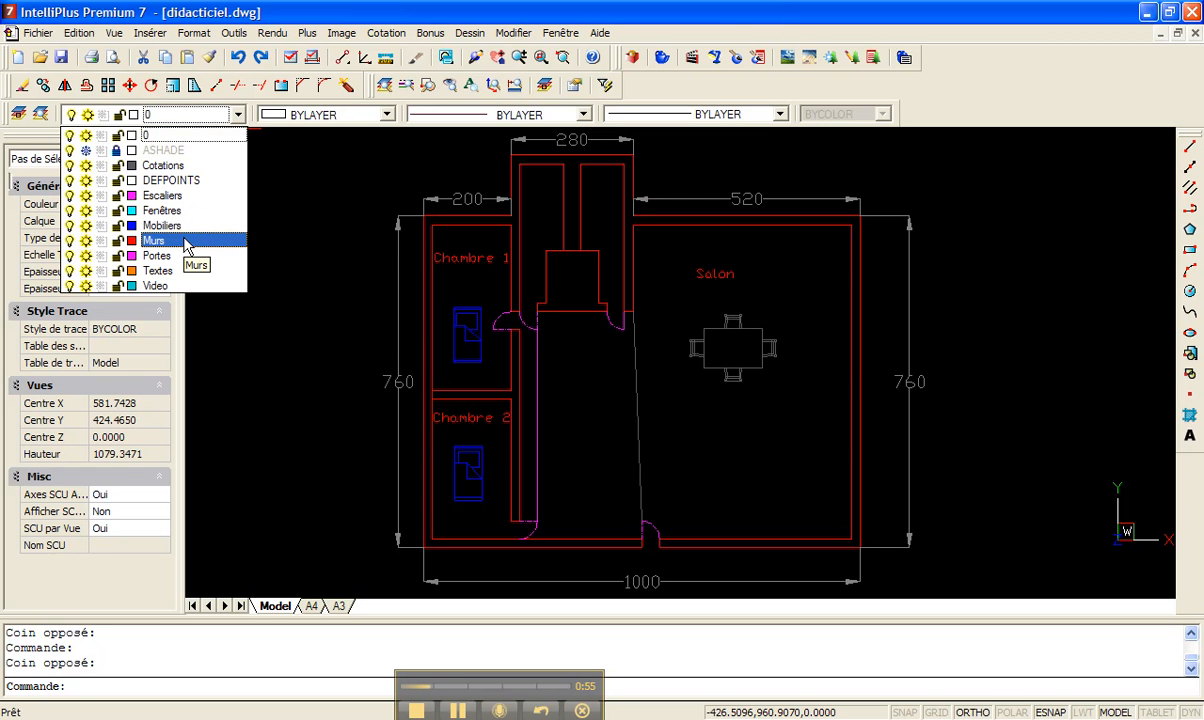
left_click(171, 243)
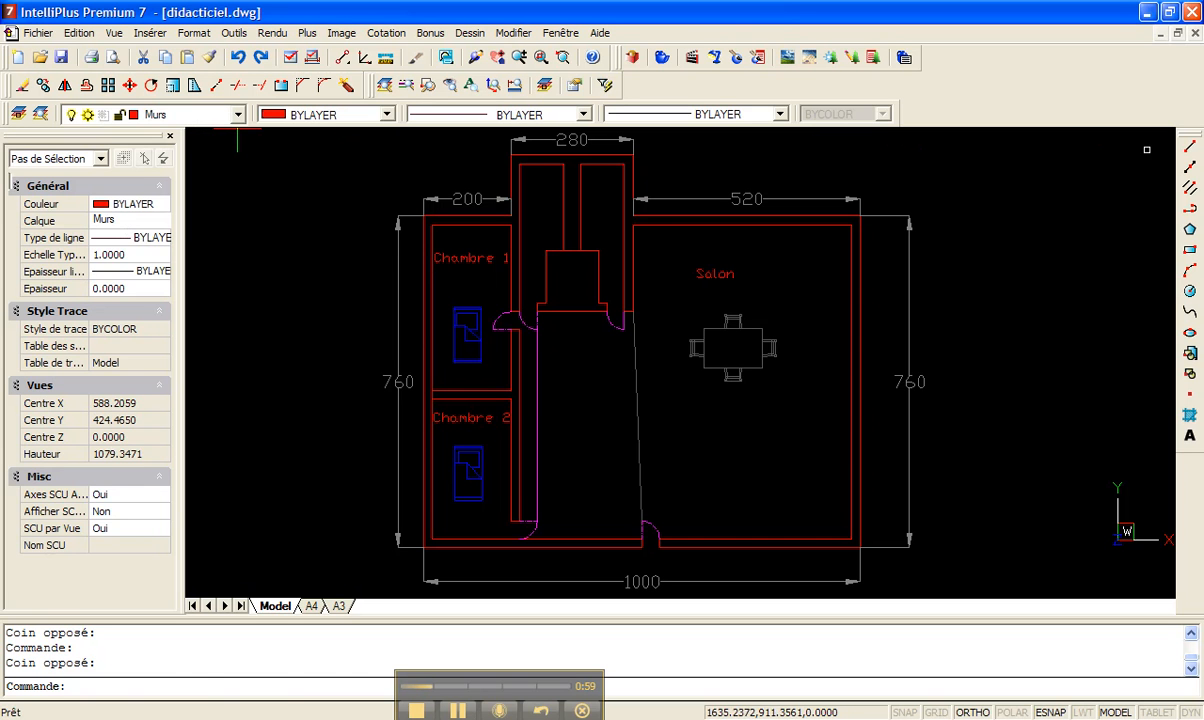
left_click(1190, 148)
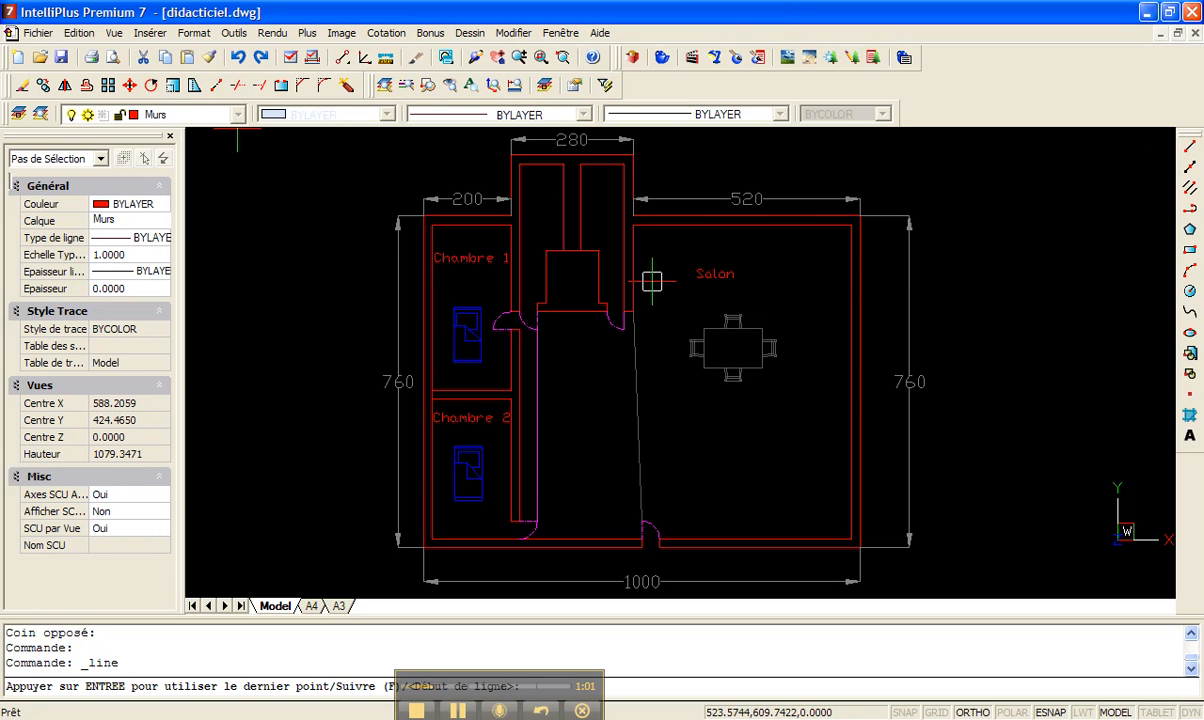
left_click(632, 313)
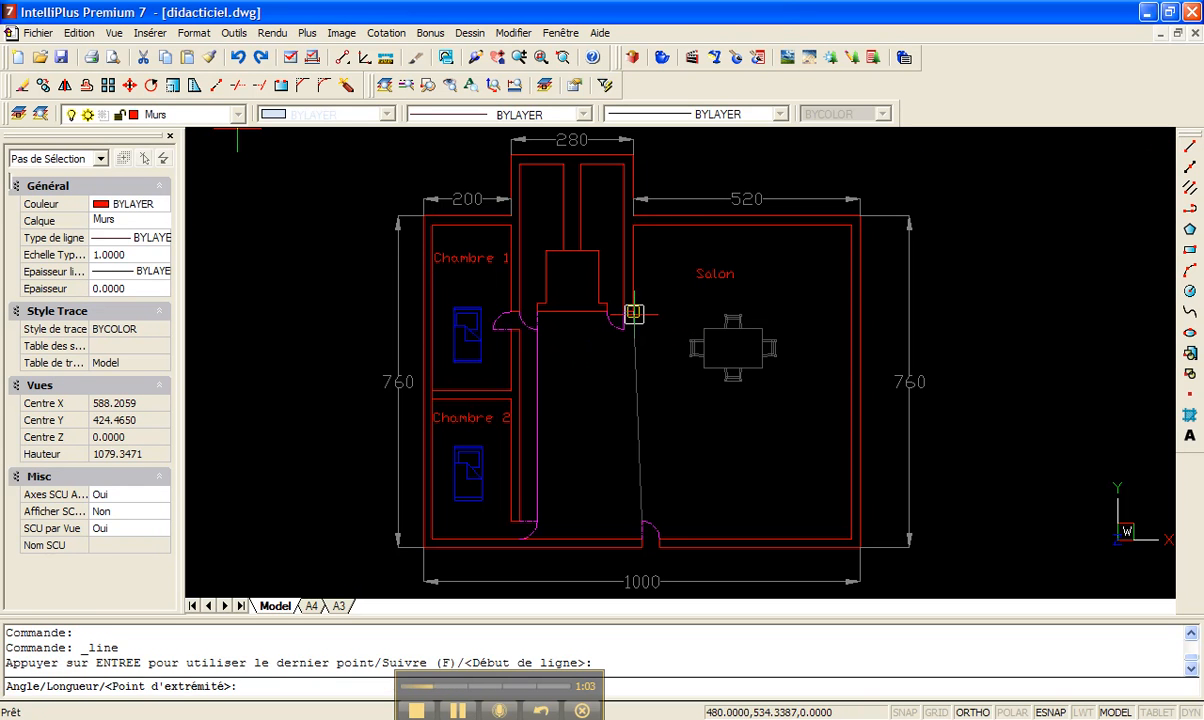
left_click(811, 312)
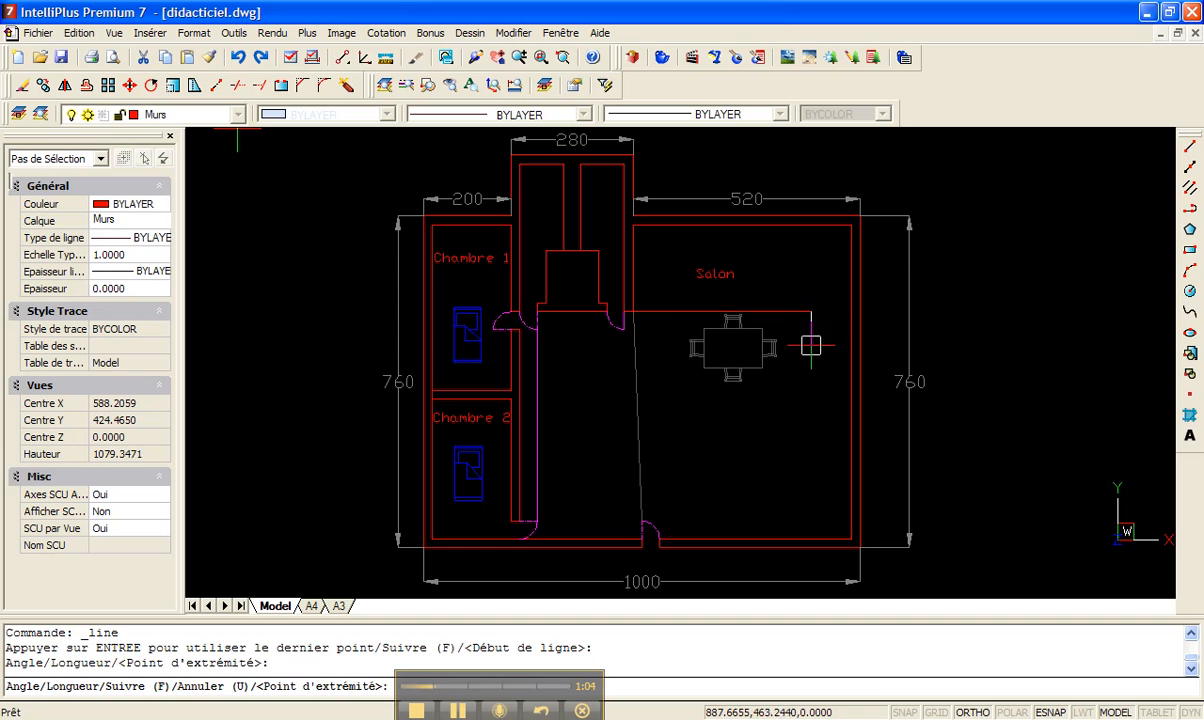
left_click(810, 418)
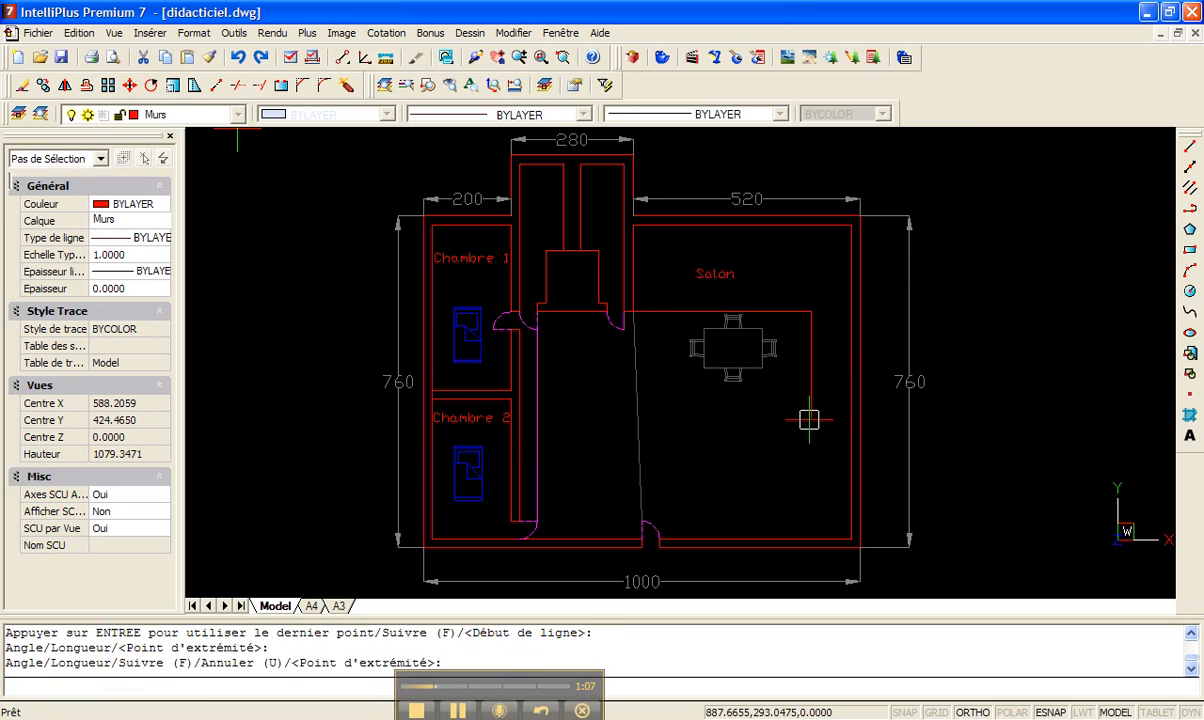
key("Return")
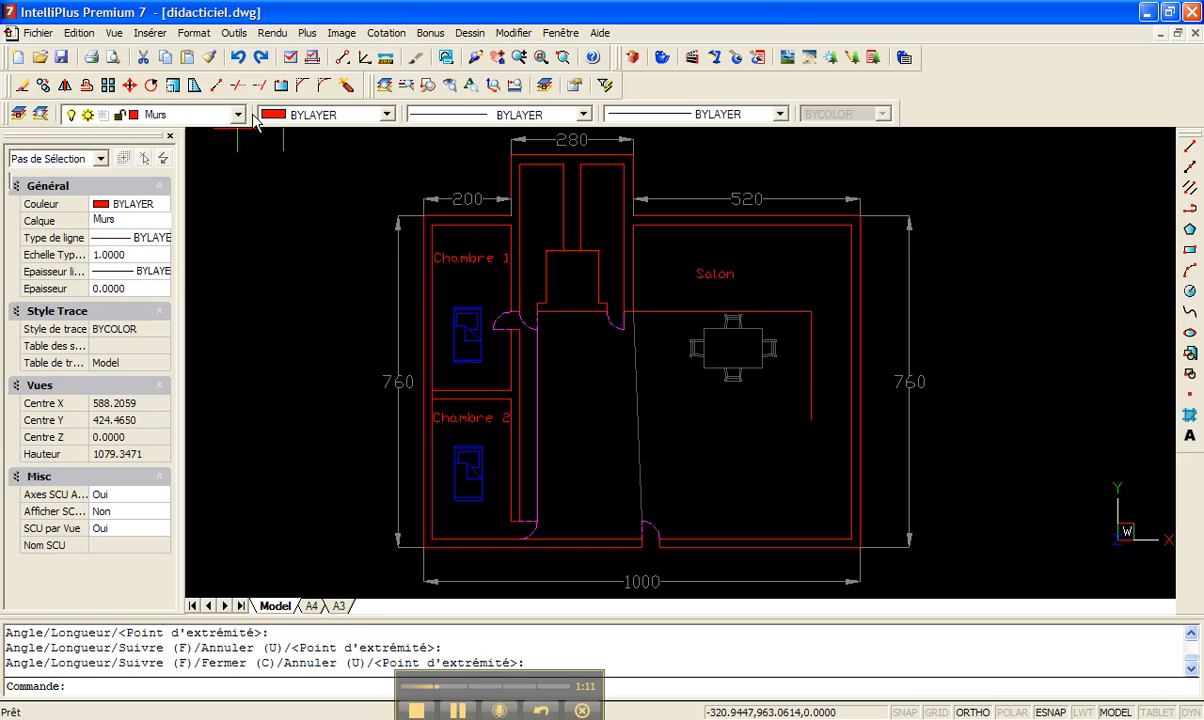
Step: Turn the Murs layer off and back on, and freeze and thaw the Portes layer
left_click(238, 114)
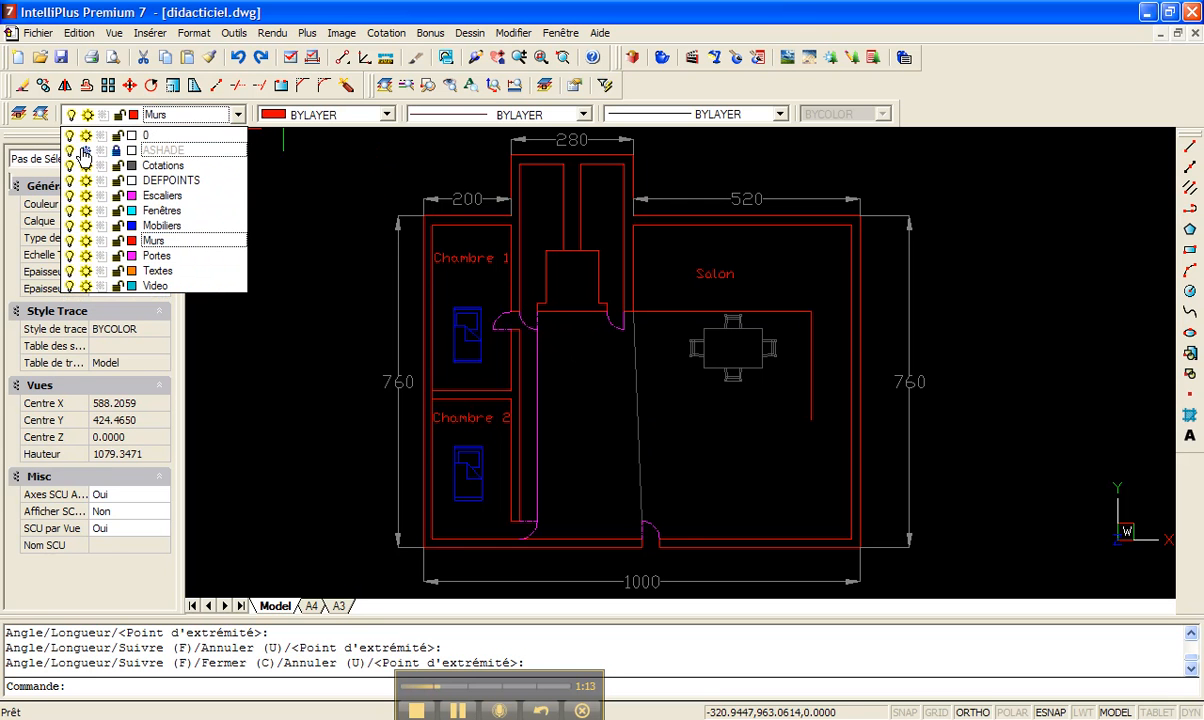
left_click(70, 241)
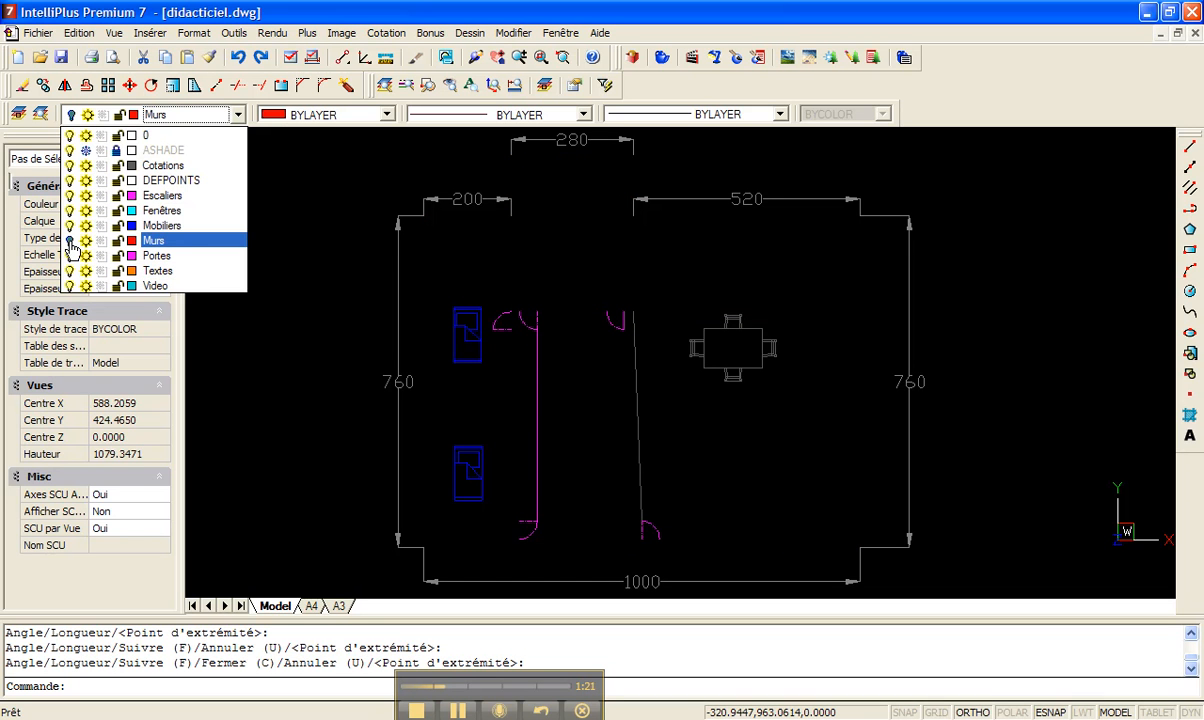
left_click(70, 241)
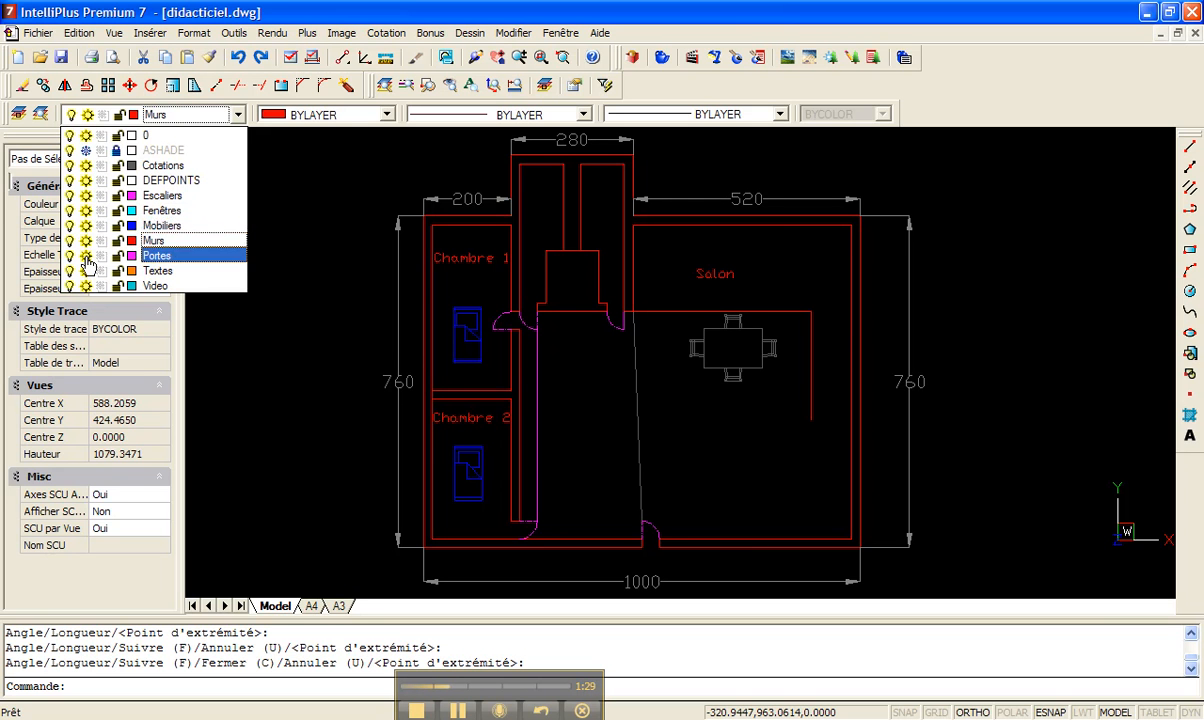
left_click(87, 258)
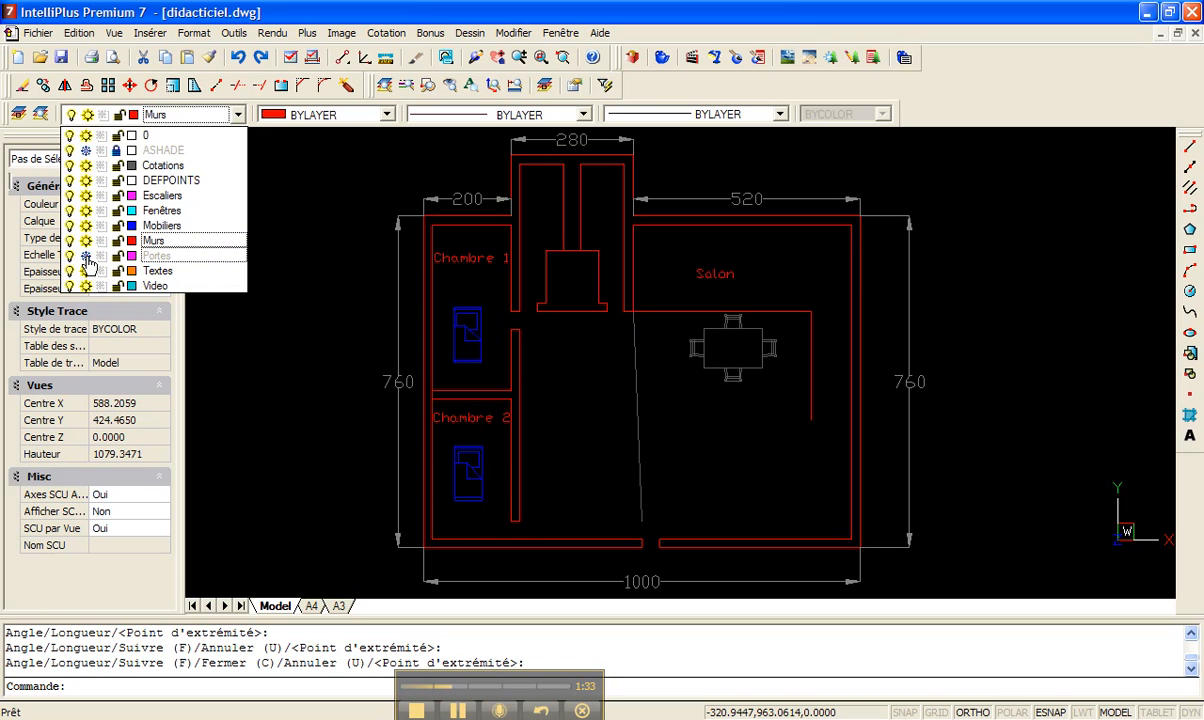
left_click(87, 258)
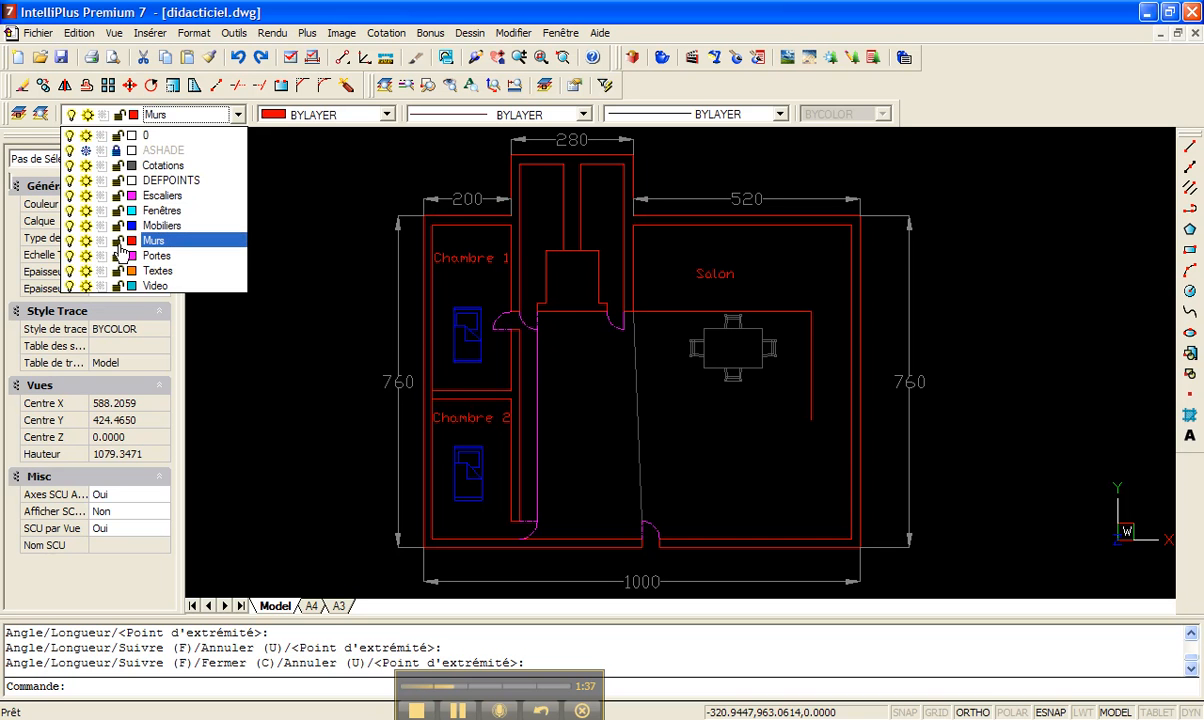
Step: Lock the Murs layer, check the lock marker on a wall line, and unlock the layer again
left_click(118, 241)
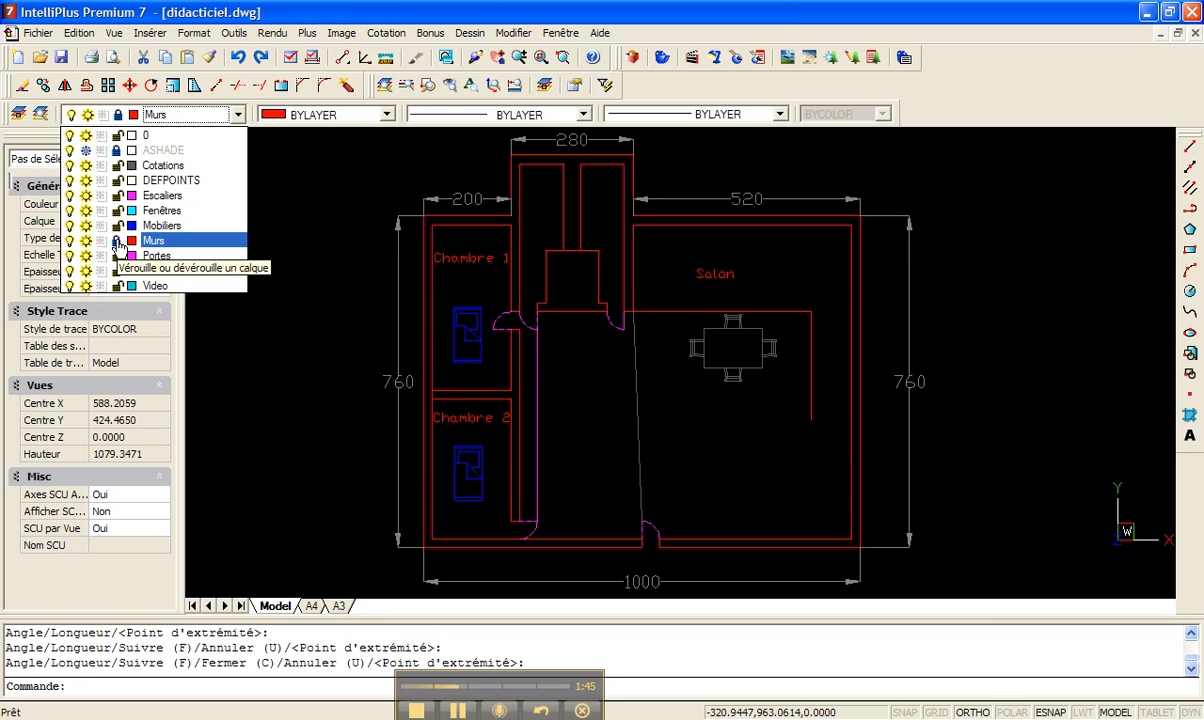
left_click(176, 9)
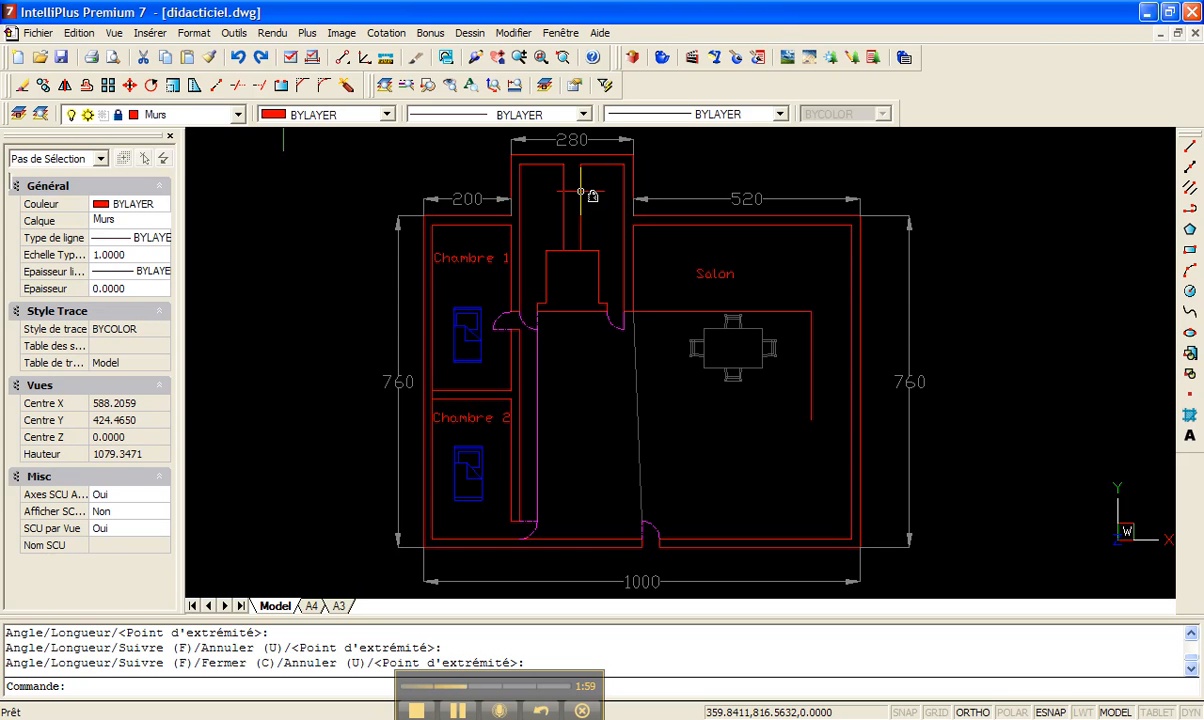
left_click(205, 115)
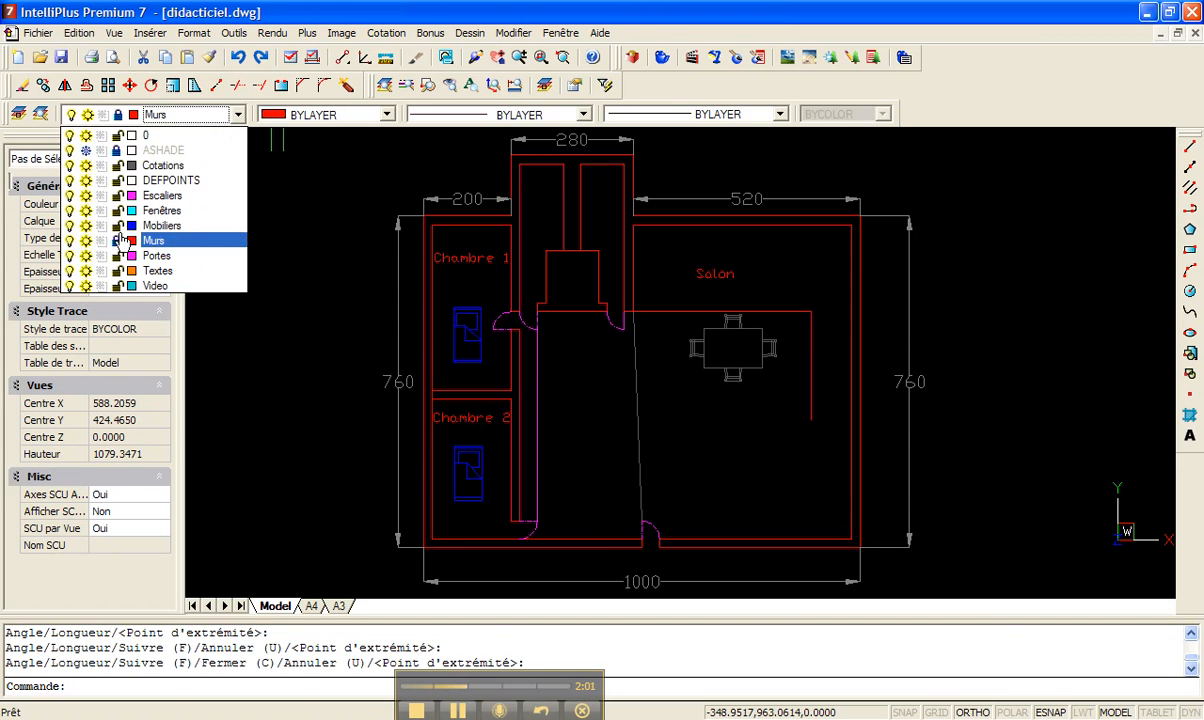
left_click(150, 116)
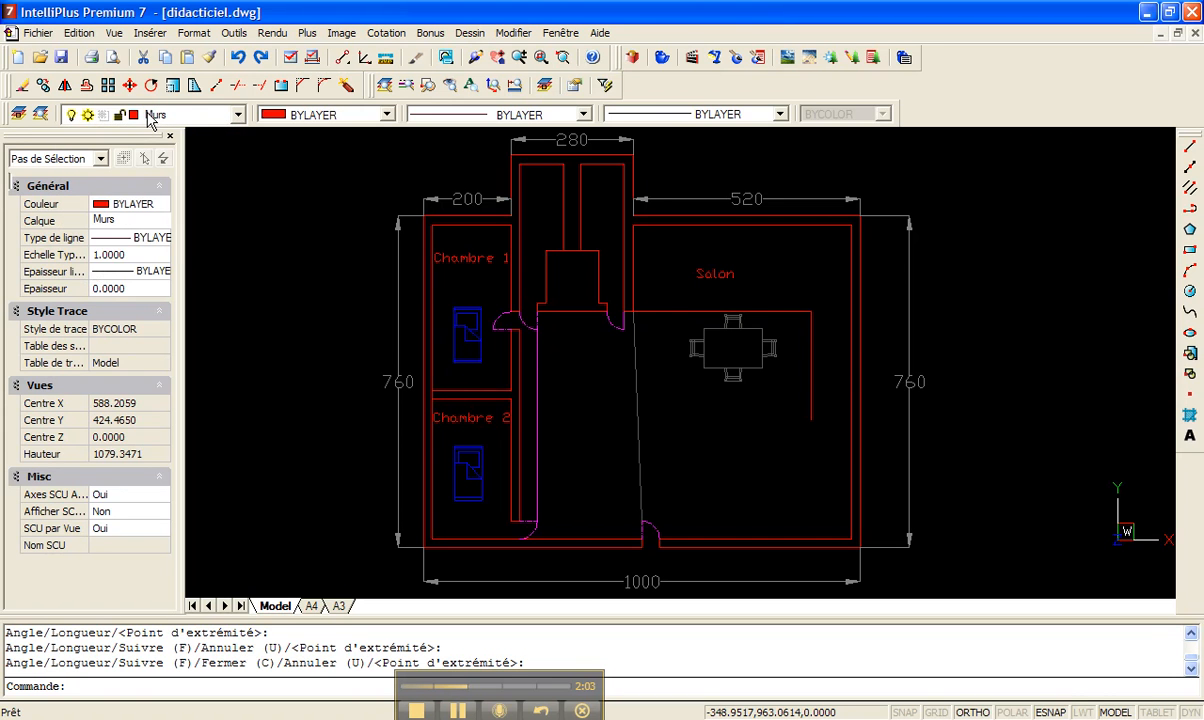
Step: Open the layer explorer maximized, view the drawing's line types and return to the list of layers
left_click(44, 120)
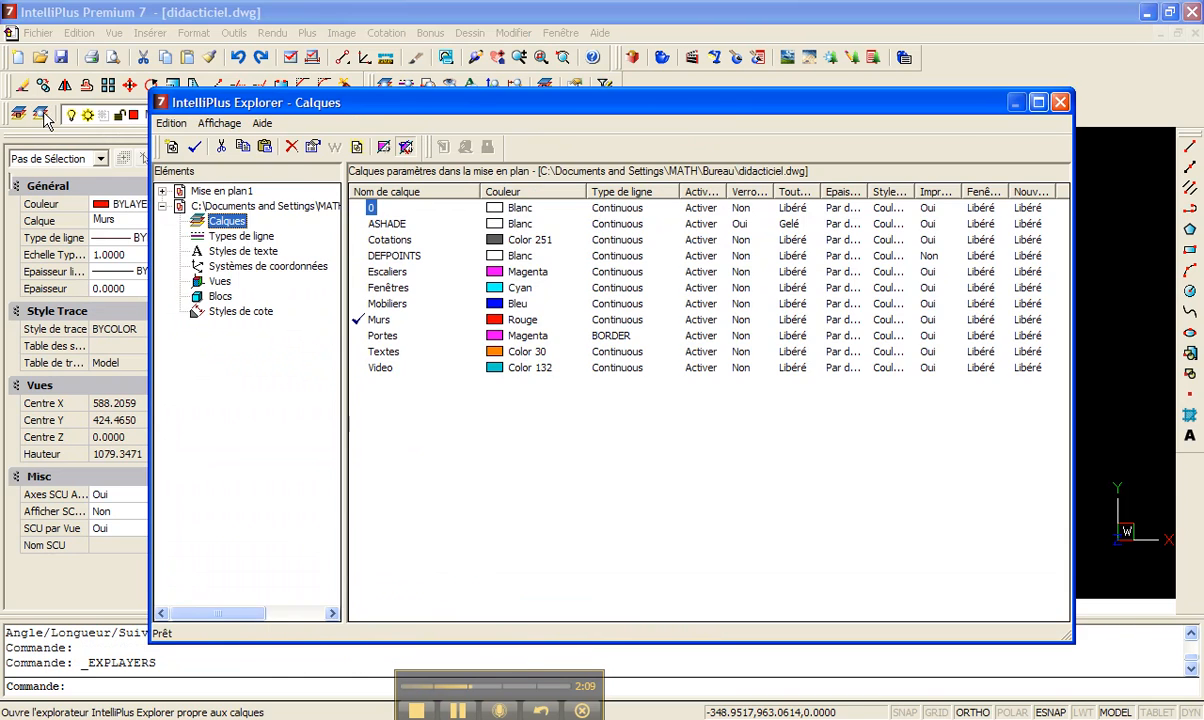
double_click(340, 103)
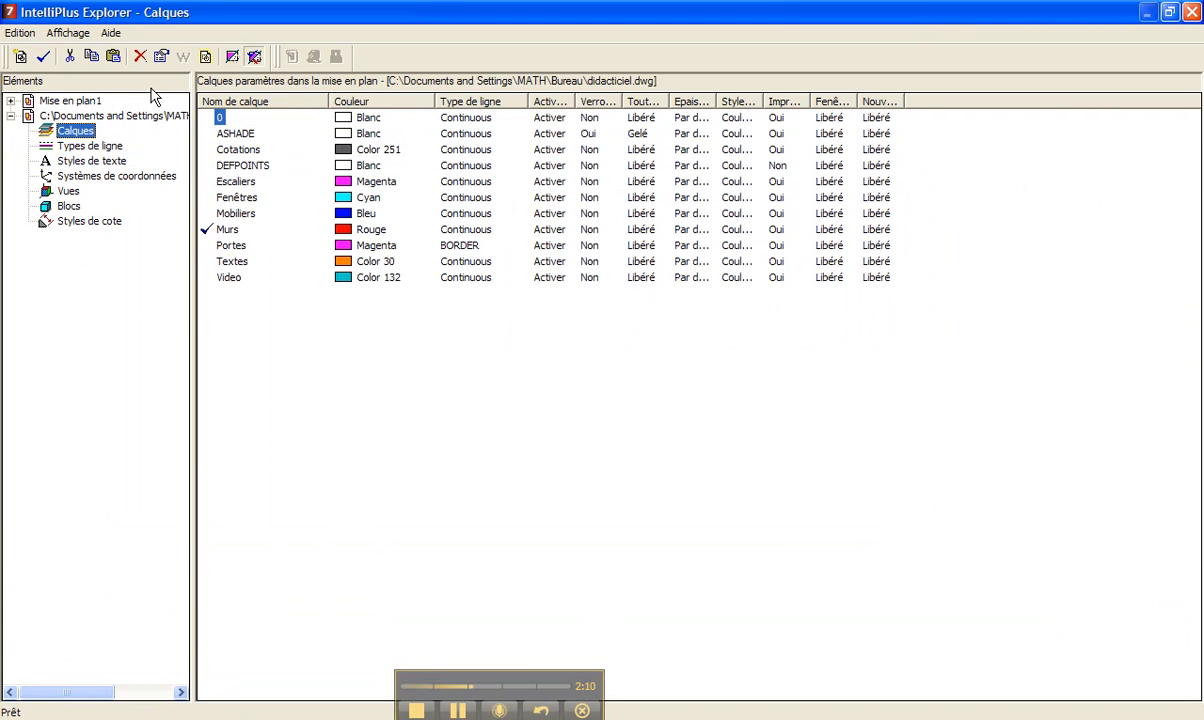
left_click(74, 146)
left_click(77, 163)
left_click(75, 147)
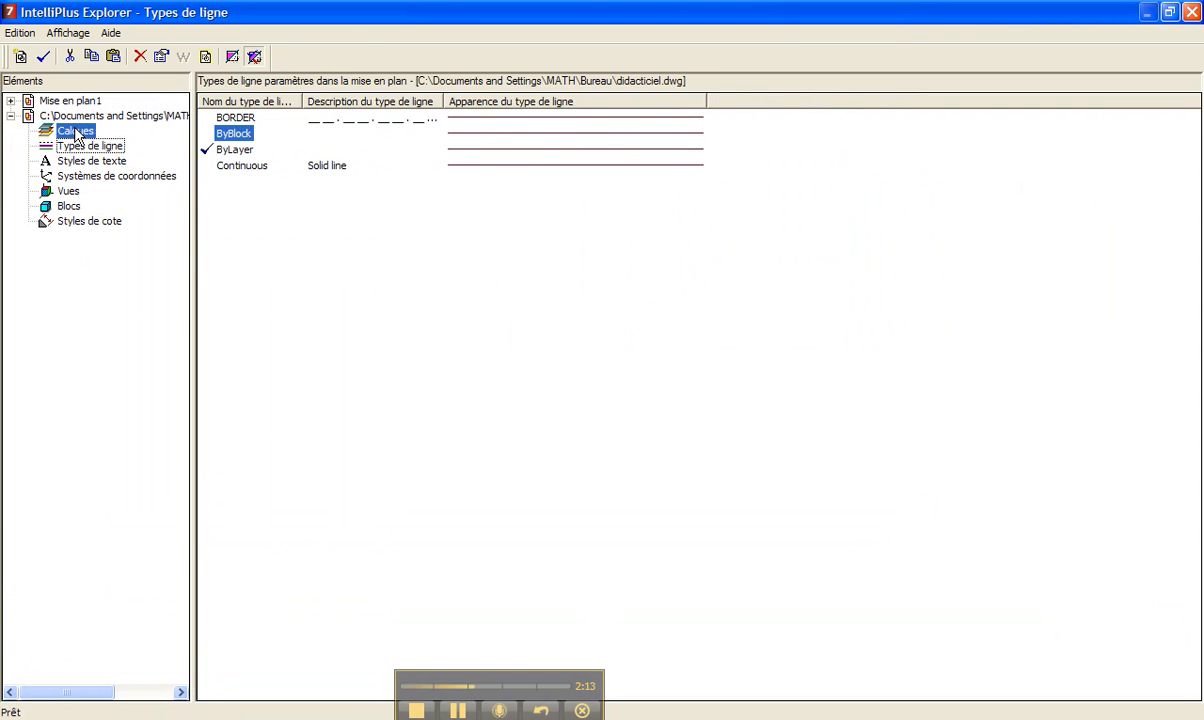
left_click(64, 131)
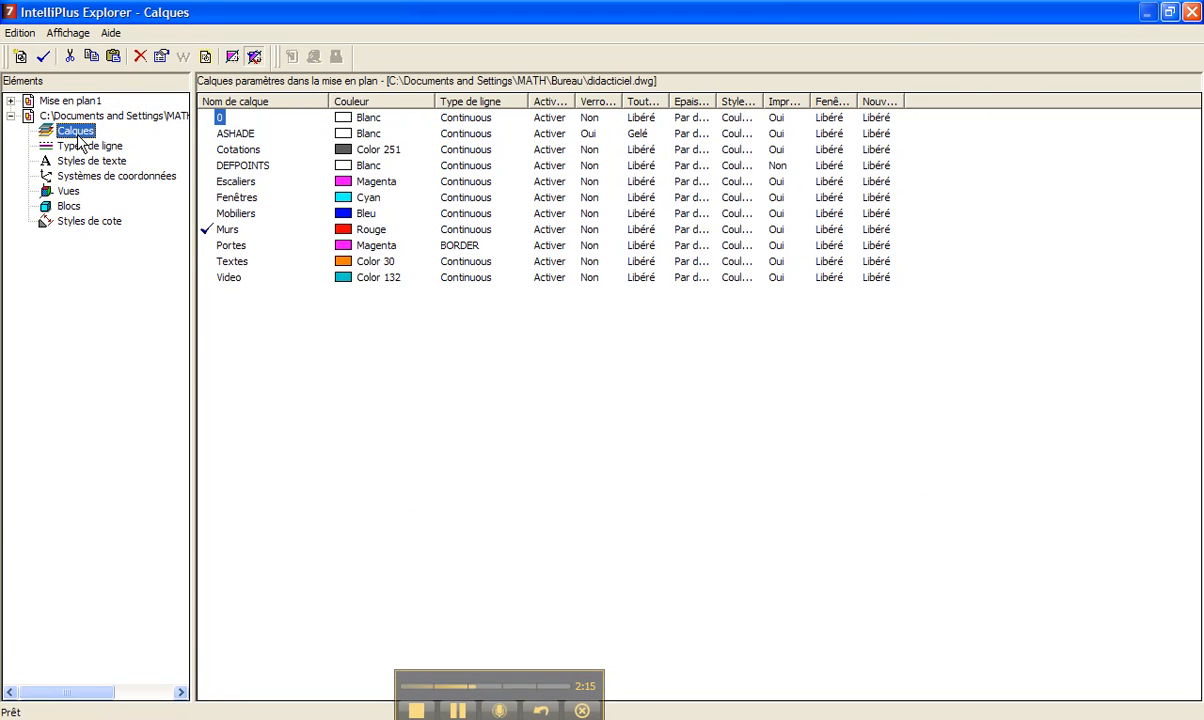
Step: Create a new layer named cao in the layer explorer
left_click(20, 35)
mouse_move(32, 53)
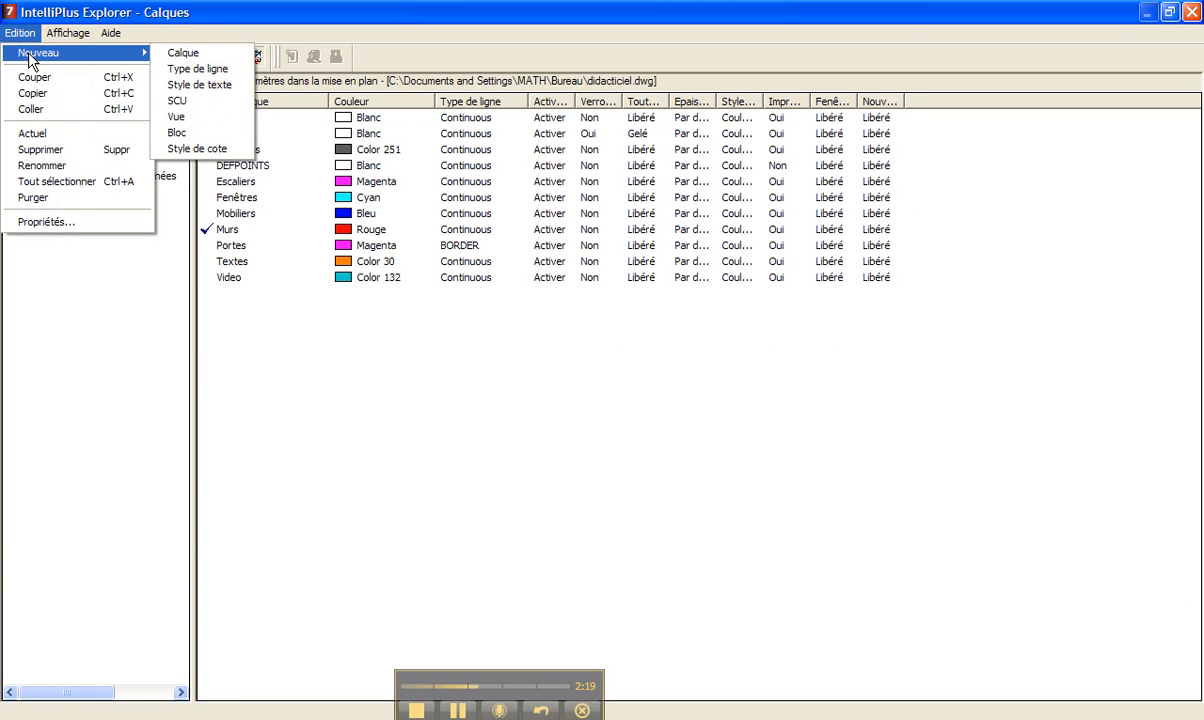
left_click(199, 62)
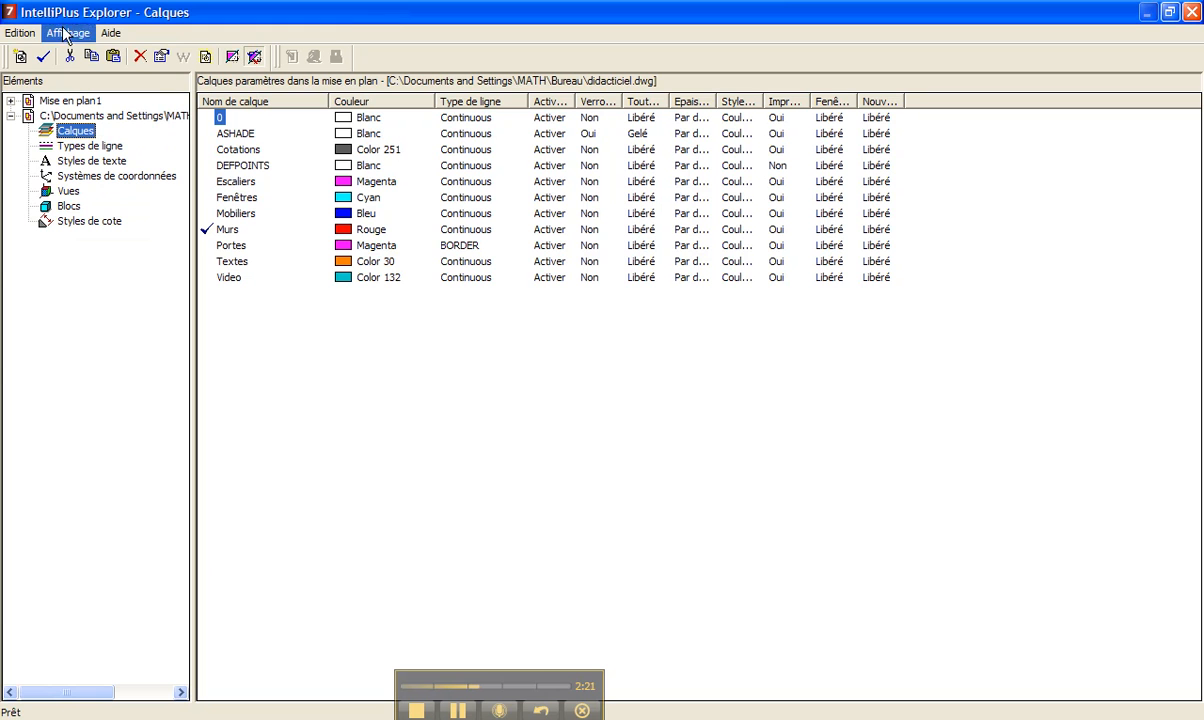
left_click(20, 57)
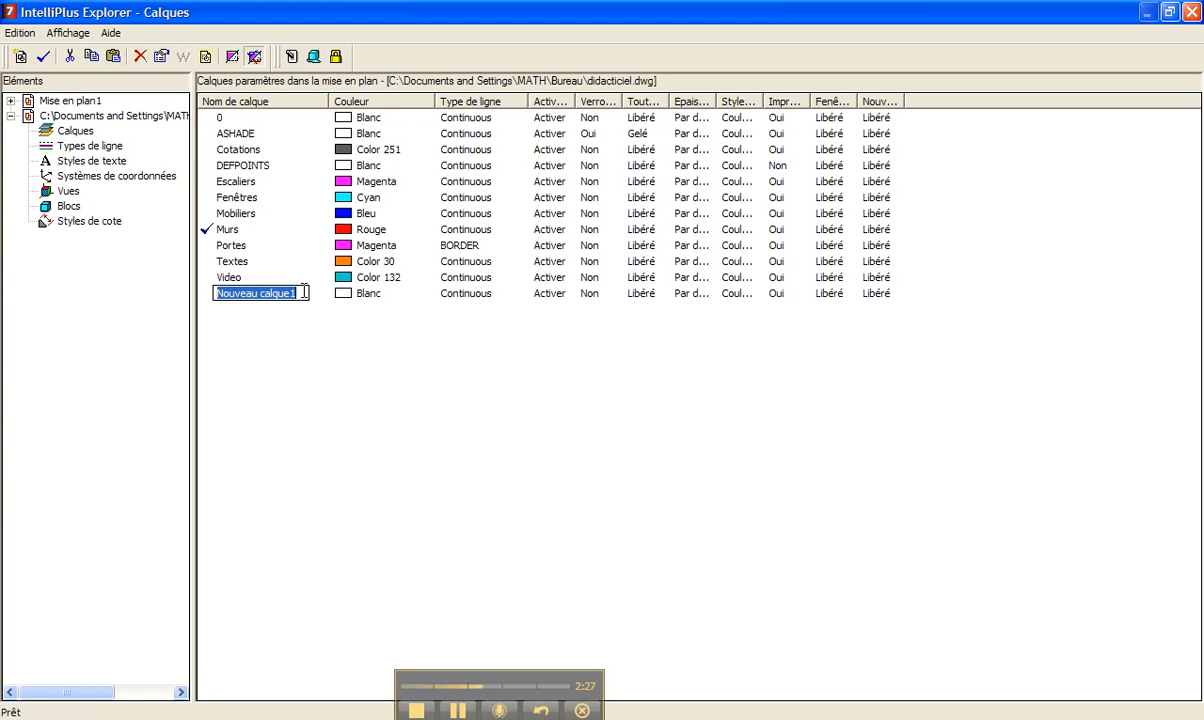
type("cao")
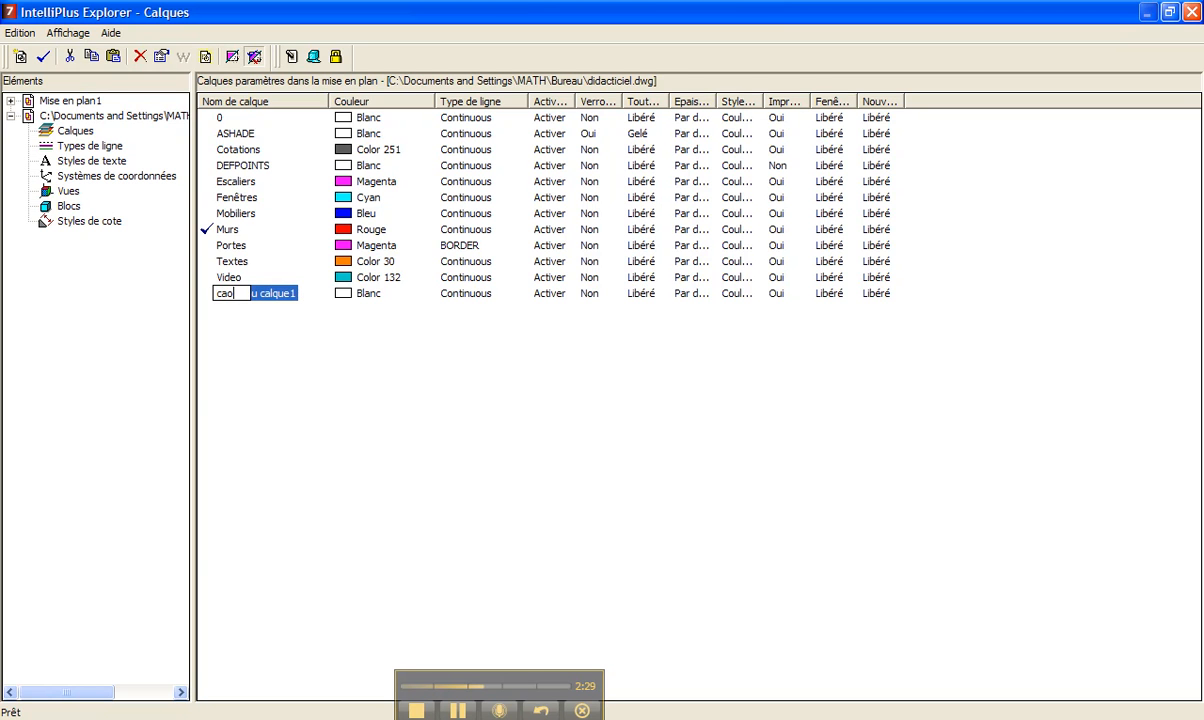
key("Return")
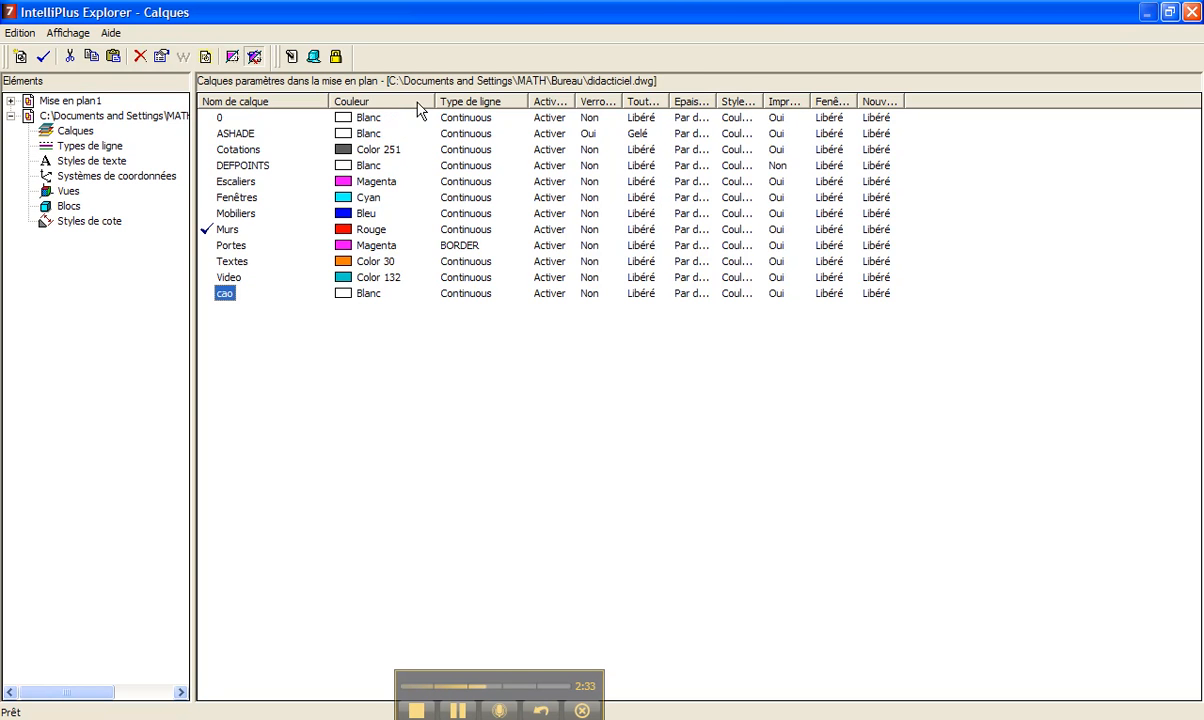
Step: Set the cao layer's colour to Color 100 and its line type to BORDER2
left_click(362, 299)
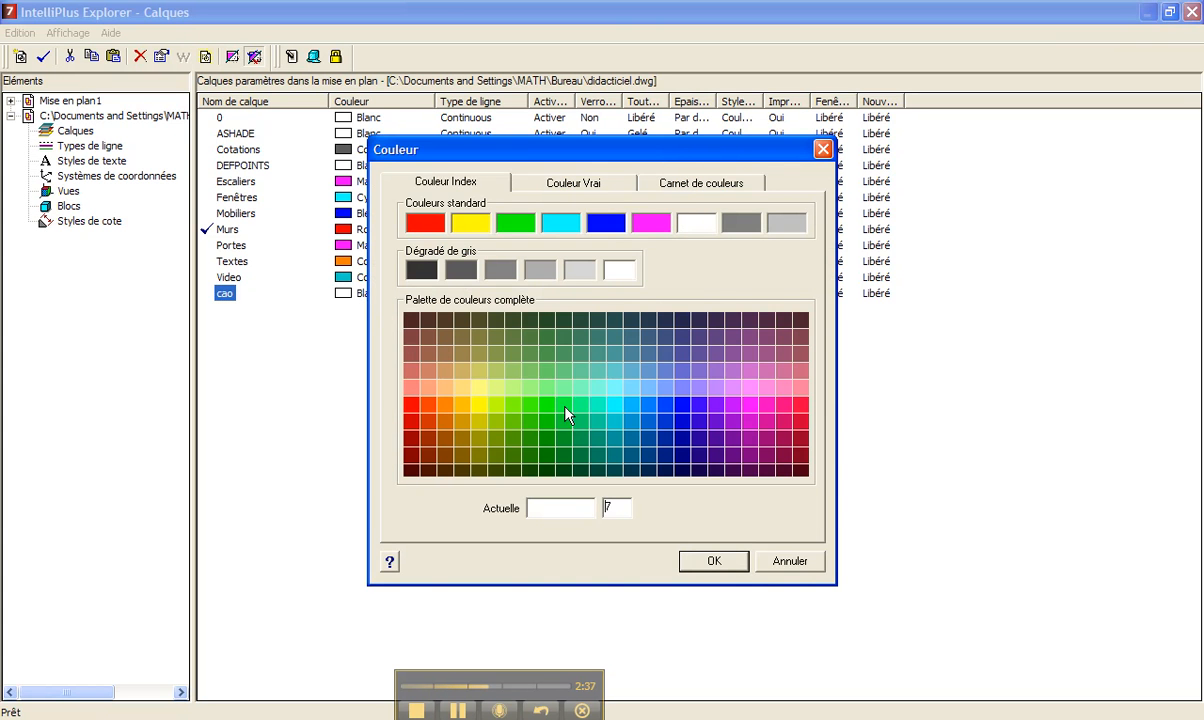
left_click(567, 414)
left_click(714, 562)
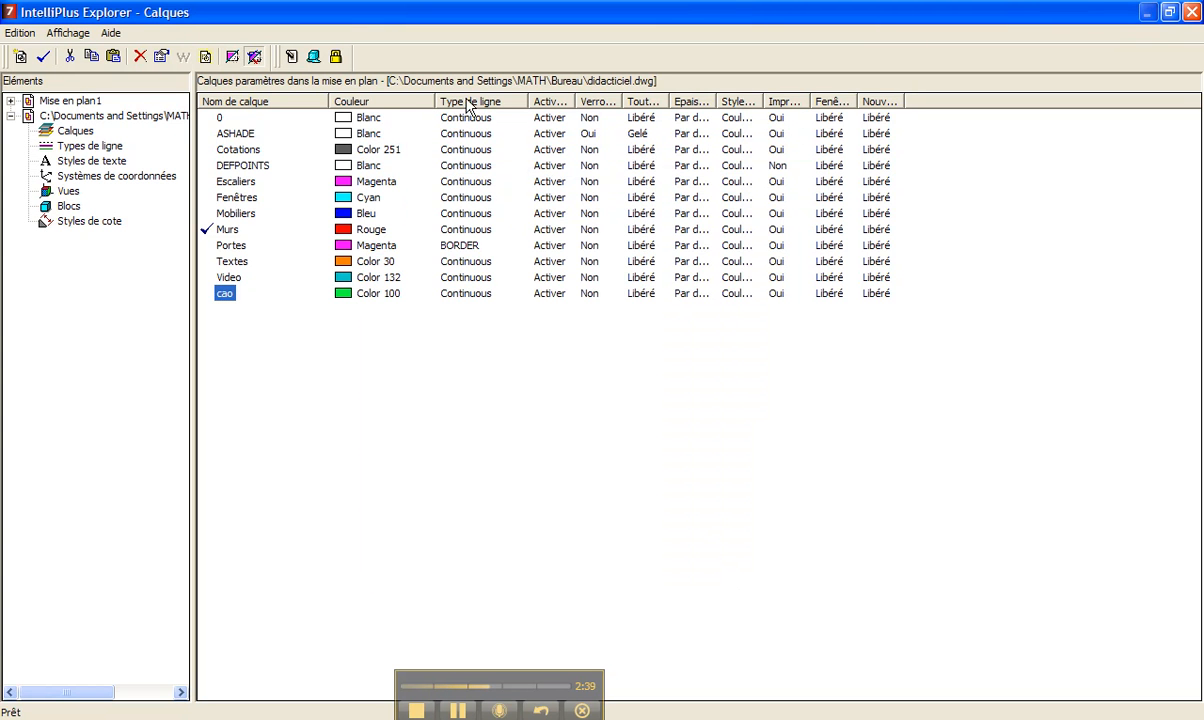
left_click(466, 296)
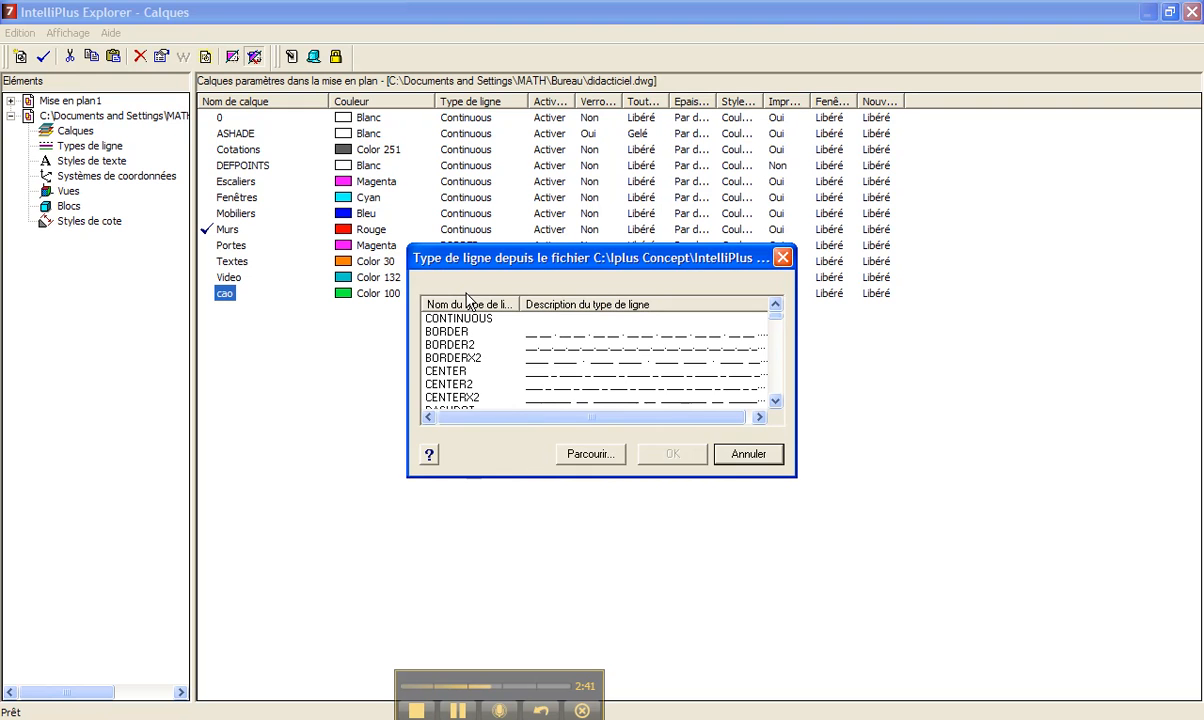
left_click(449, 344)
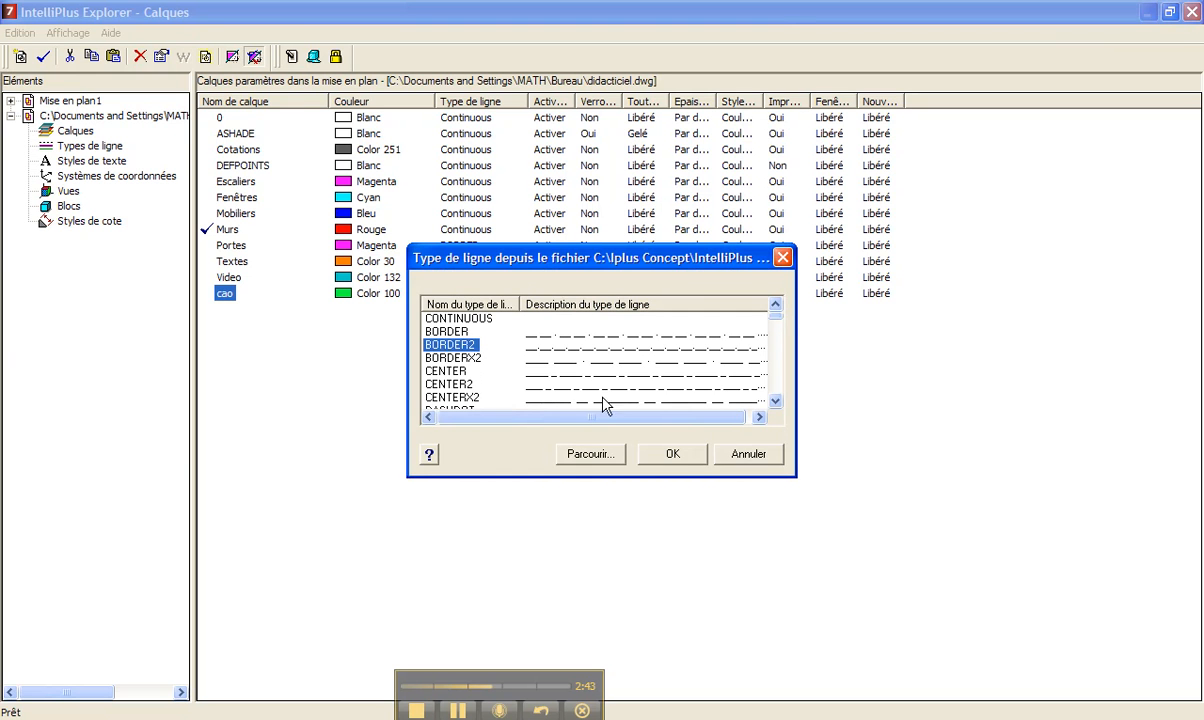
left_click(674, 455)
Step: Widen the Activer/Désactiver, Verrouillé, Toutes les fenêtres and line thickness columns of the layer list so their headings can be read
left_click_drag(577, 100, 706, 101)
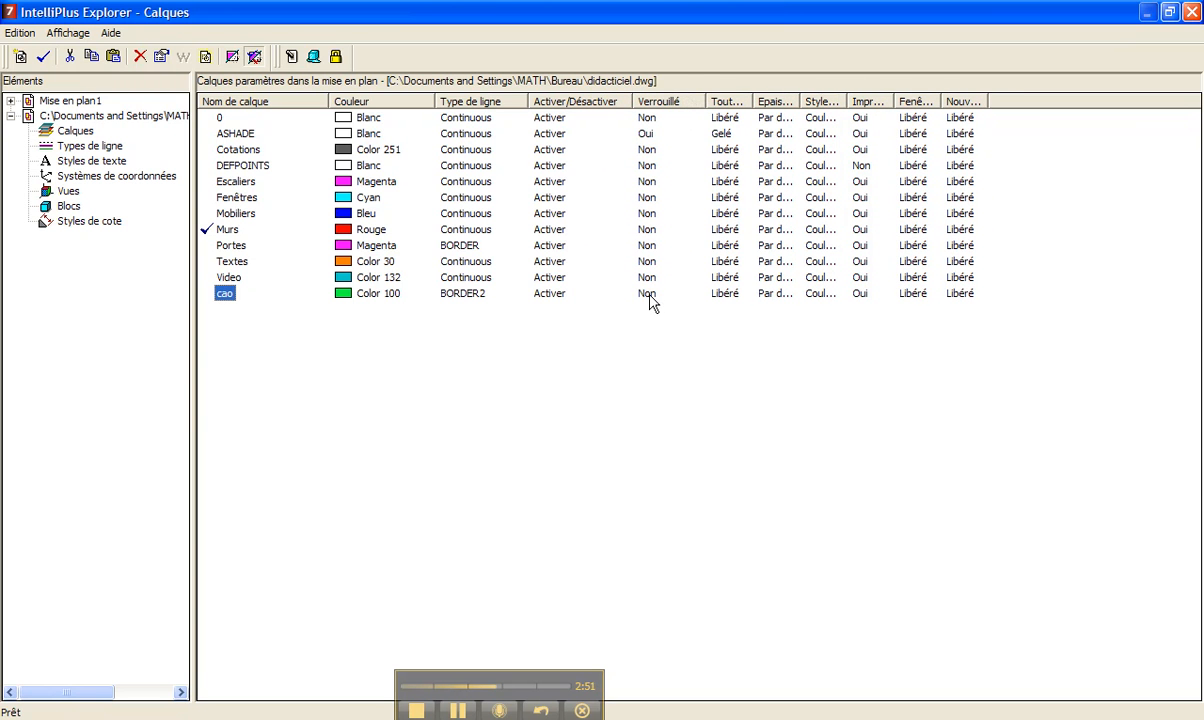
left_click_drag(753, 99, 825, 98)
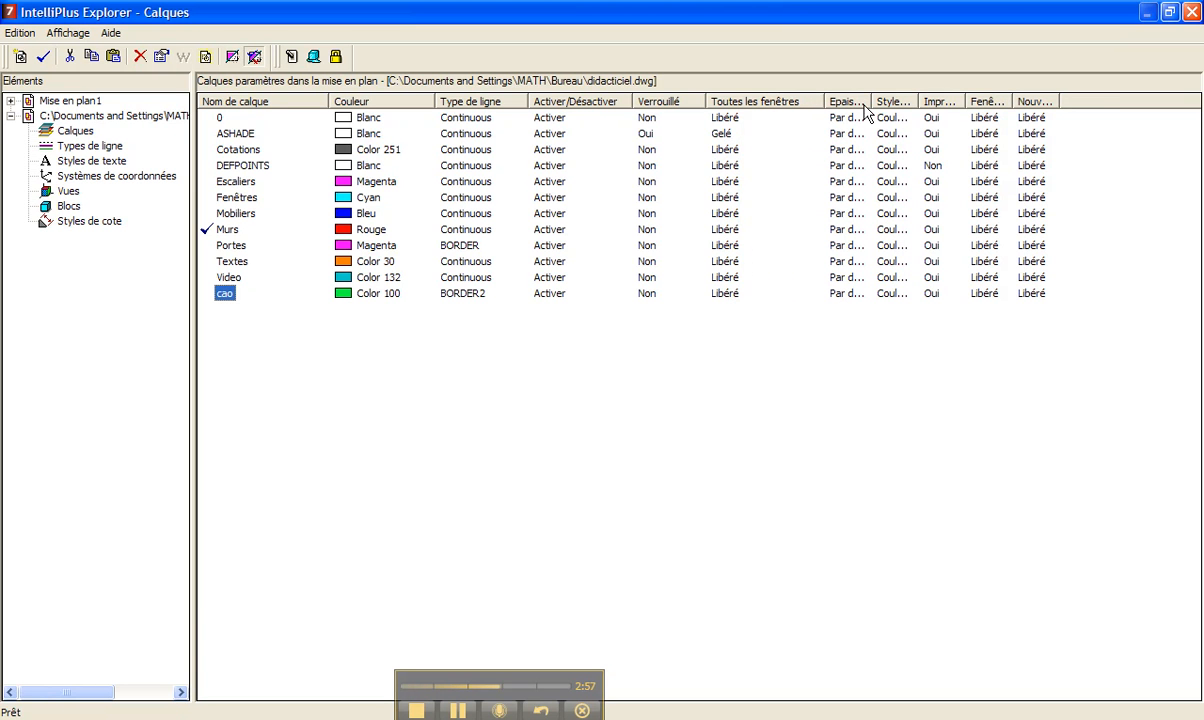
left_click_drag(870, 99, 925, 100)
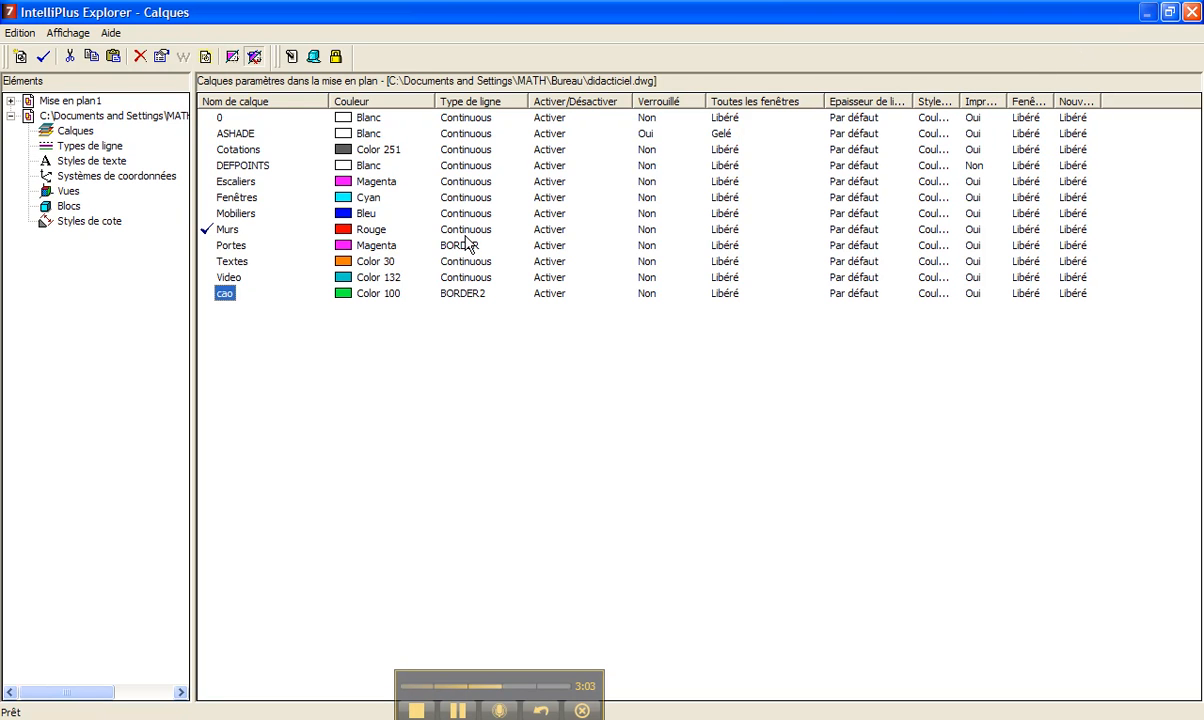
Step: Delete the Escaliers layer together with all the entities on it
left_click(238, 183)
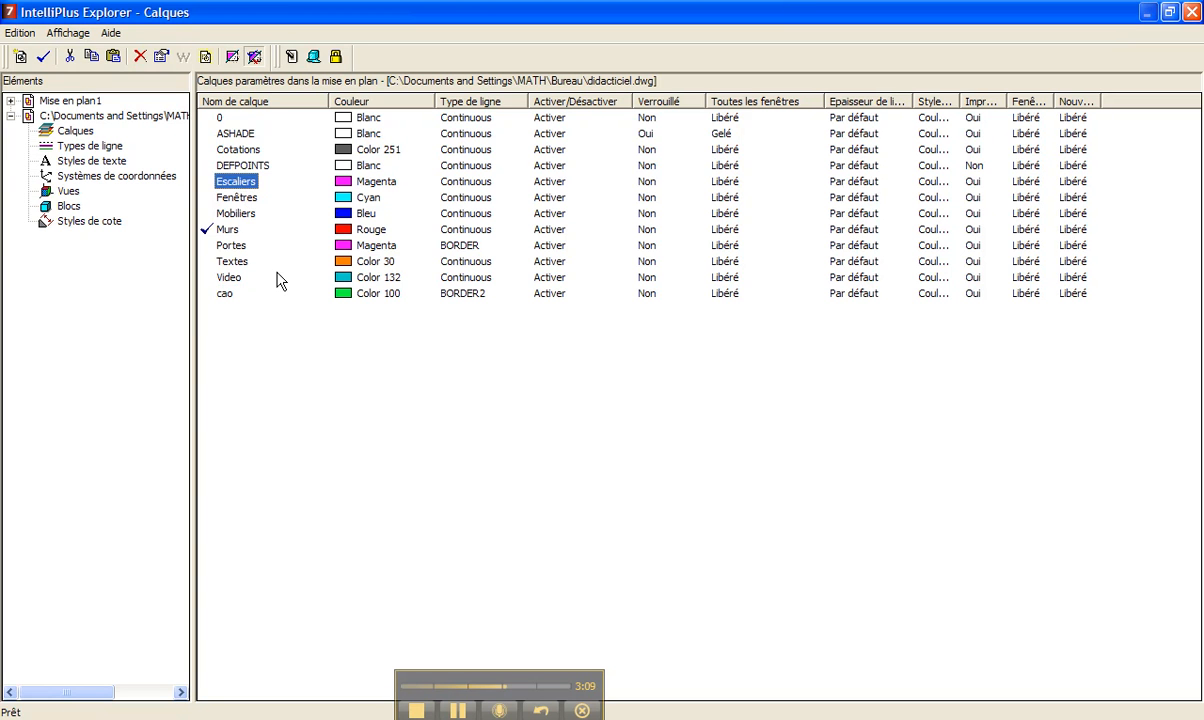
right_click(247, 179)
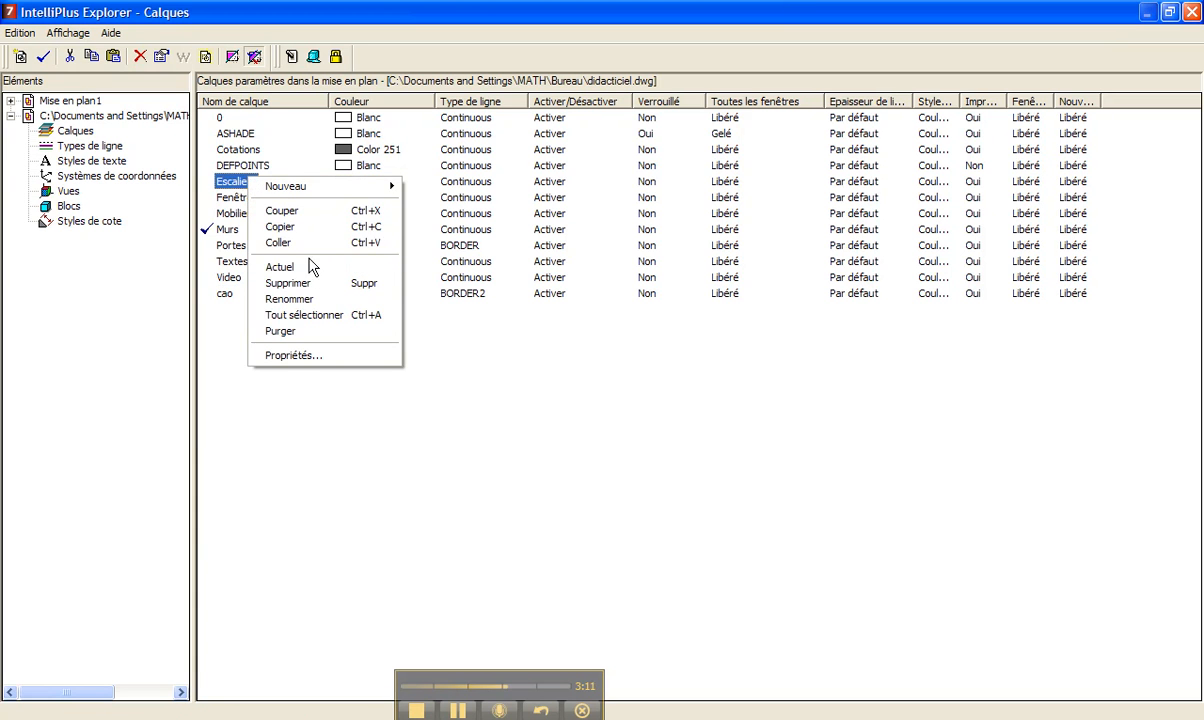
left_click(288, 283)
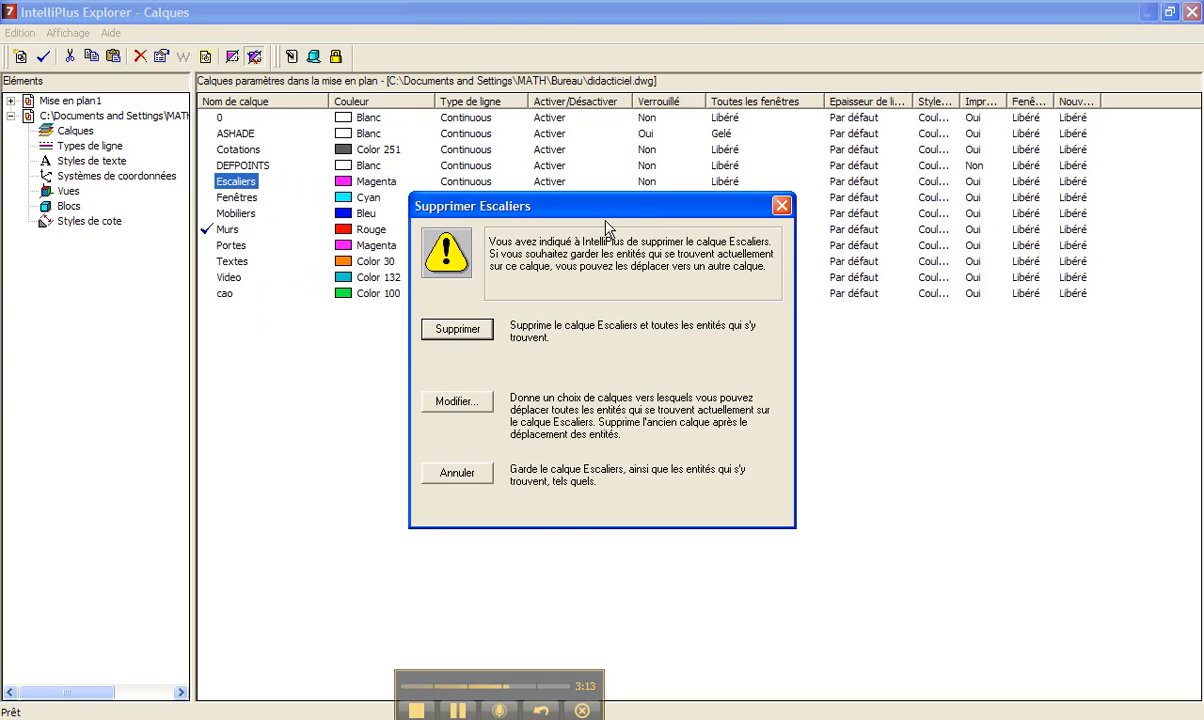
left_click_drag(613, 212, 626, 135)
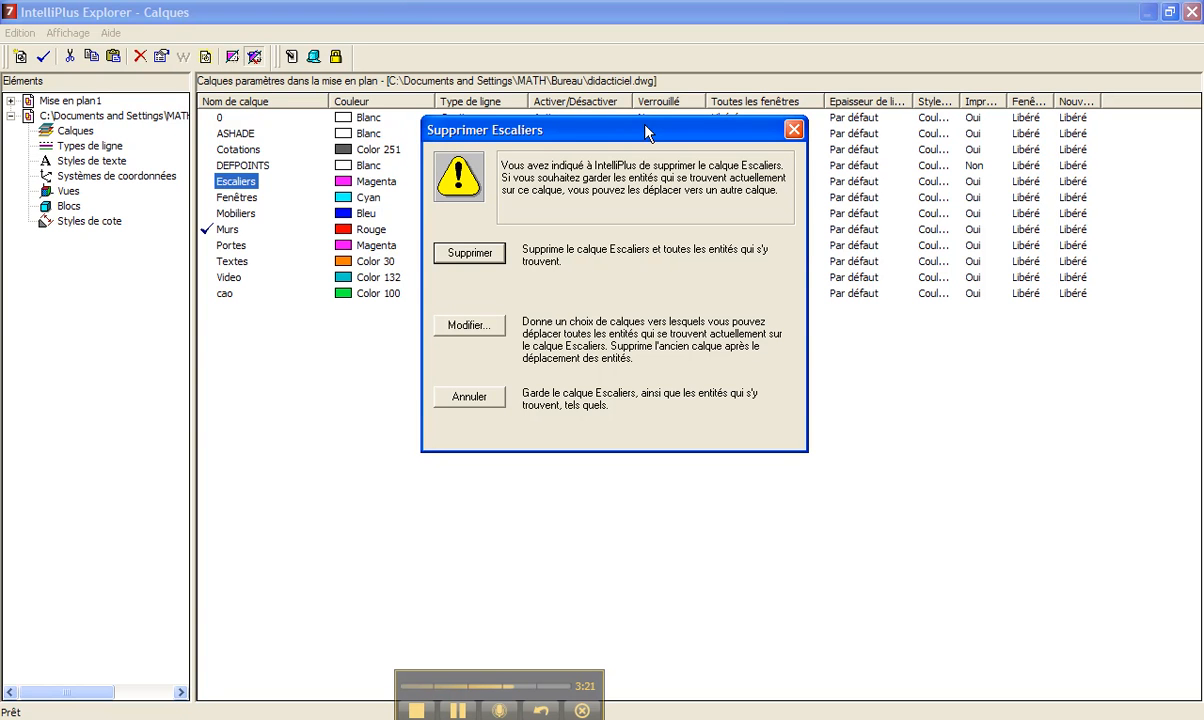
left_click(453, 253)
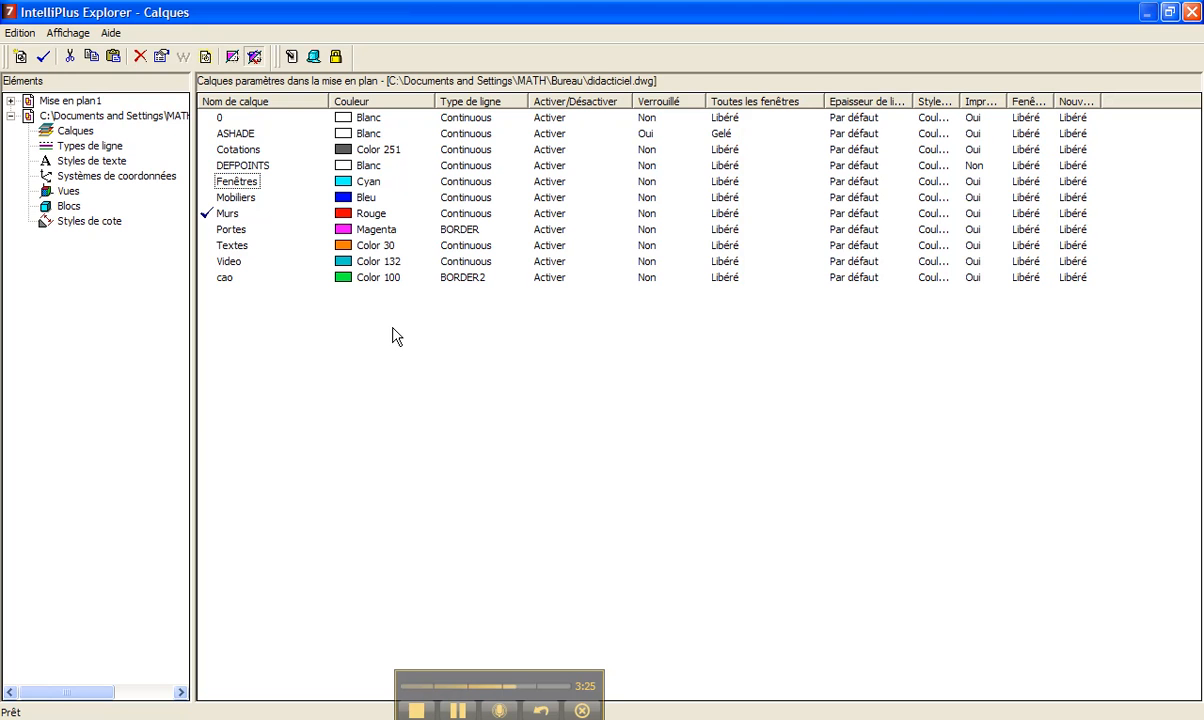
Step: Set the Fenêtres layer's colour to yellow (index 2) and minimize the layer explorer to return to the floor plan
left_click(375, 190)
left_click(468, 222)
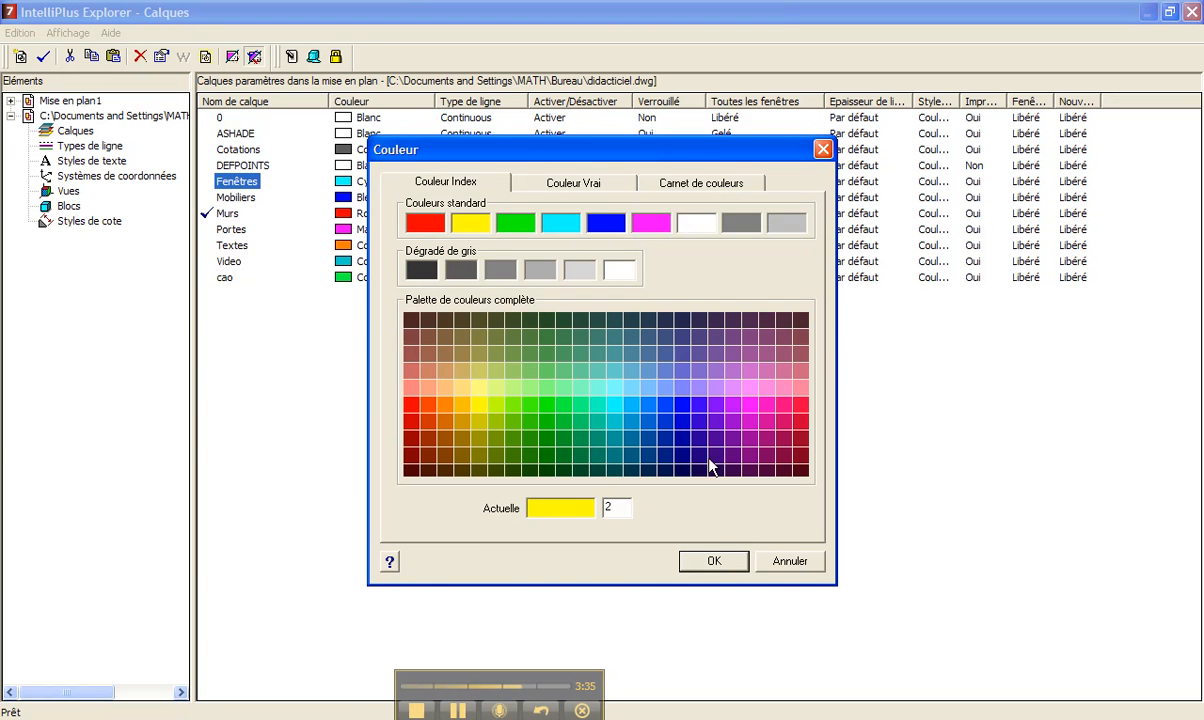
left_click(714, 560)
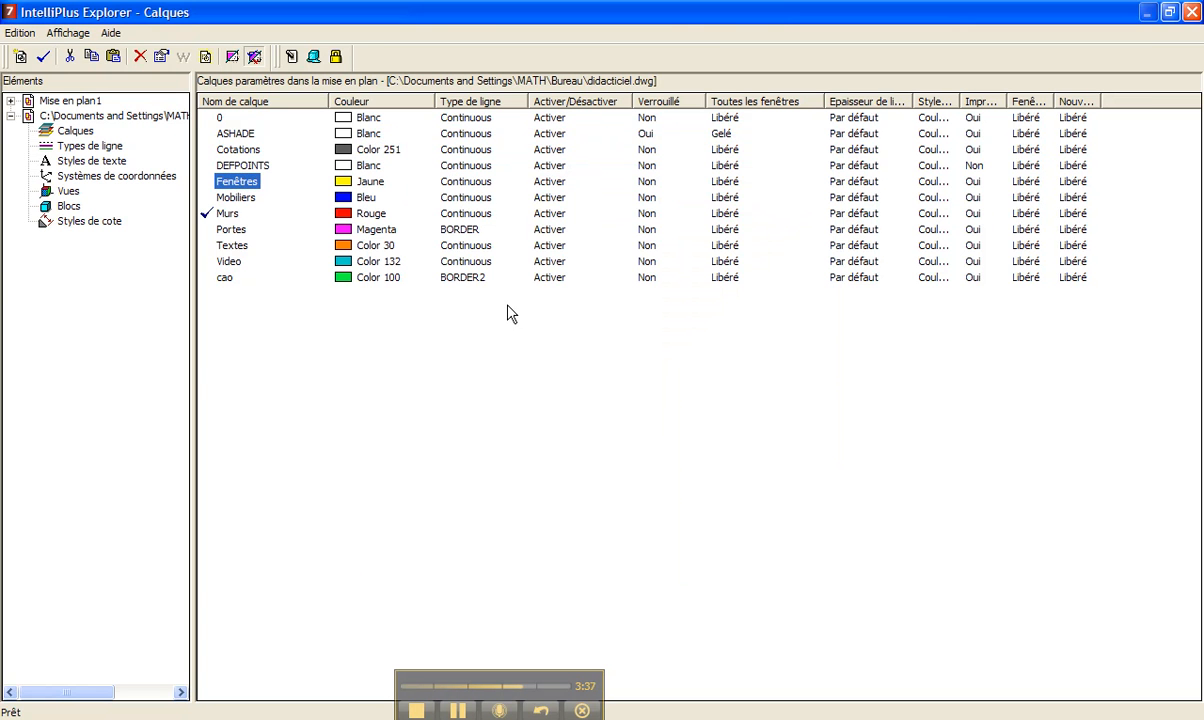
left_click(1145, 14)
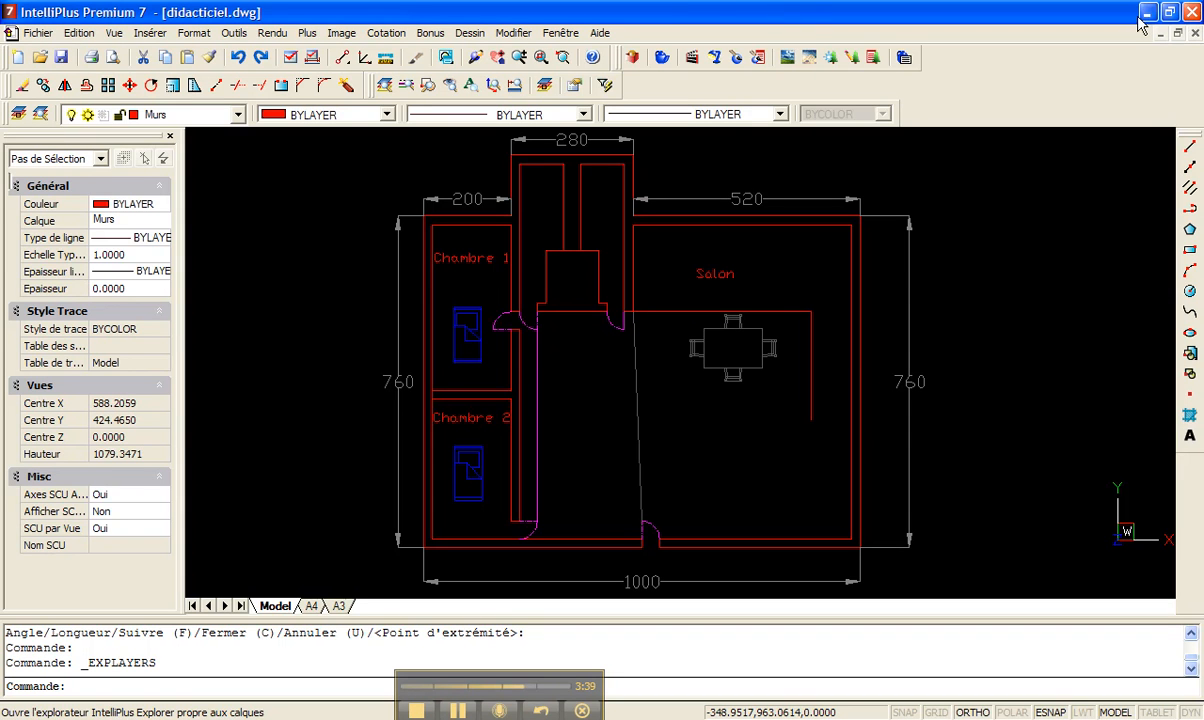